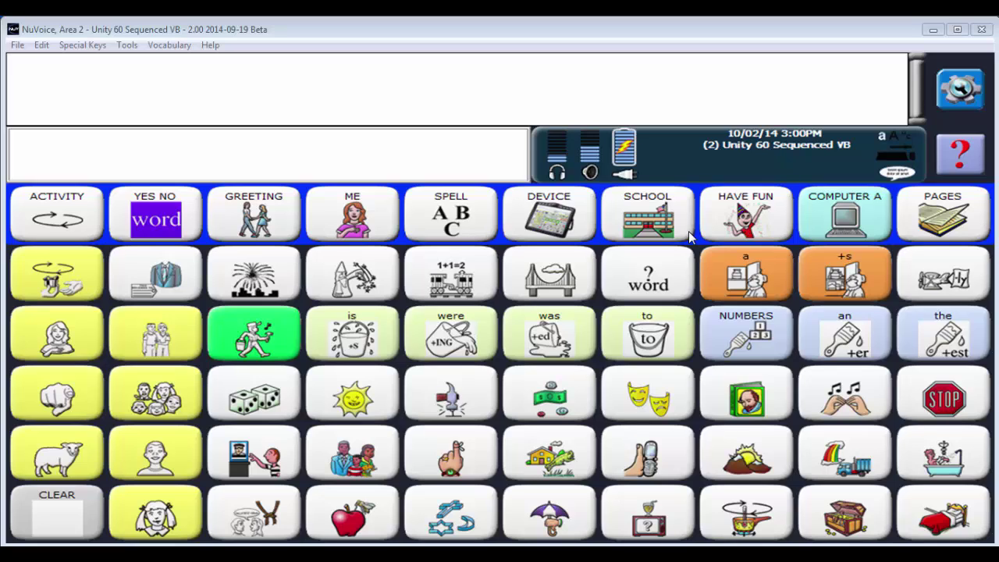
- Switch the user area to Area 1, Unity 28 1-Hit, and go to its home screen
{"action": "left_click", "coordinate": [963, 87]}
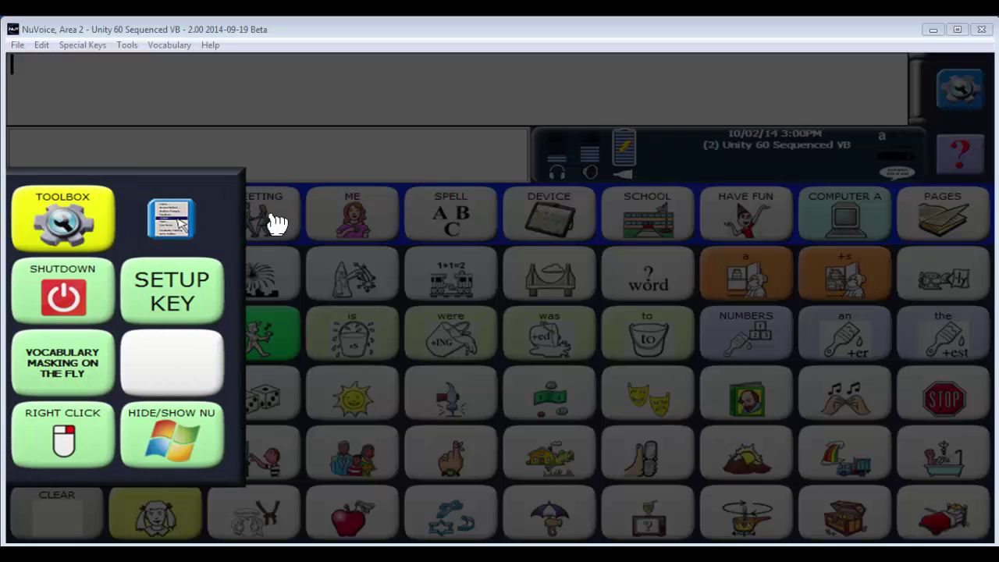
{"action": "left_click", "coordinate": [64, 221]}
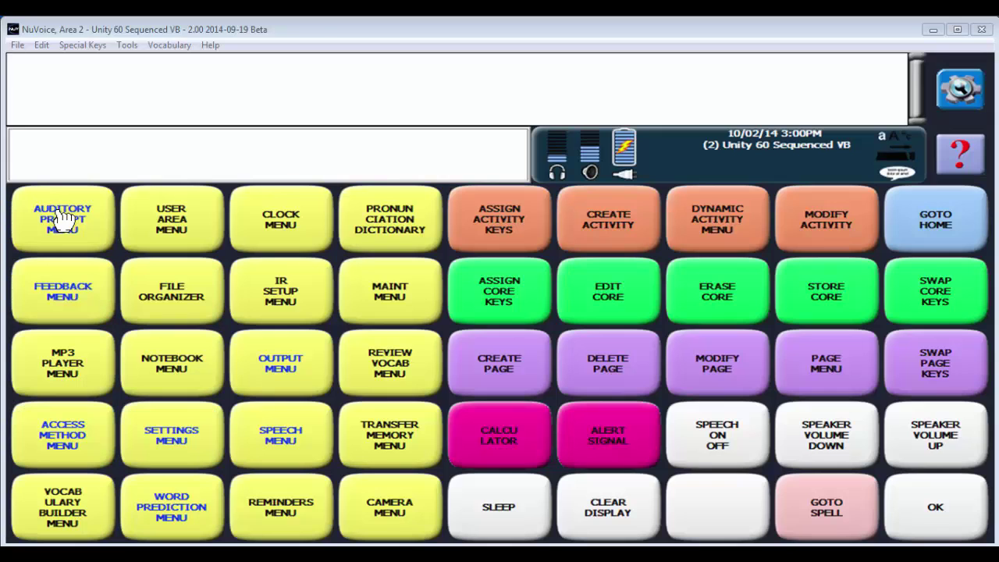
{"action": "left_click", "coordinate": [177, 221]}
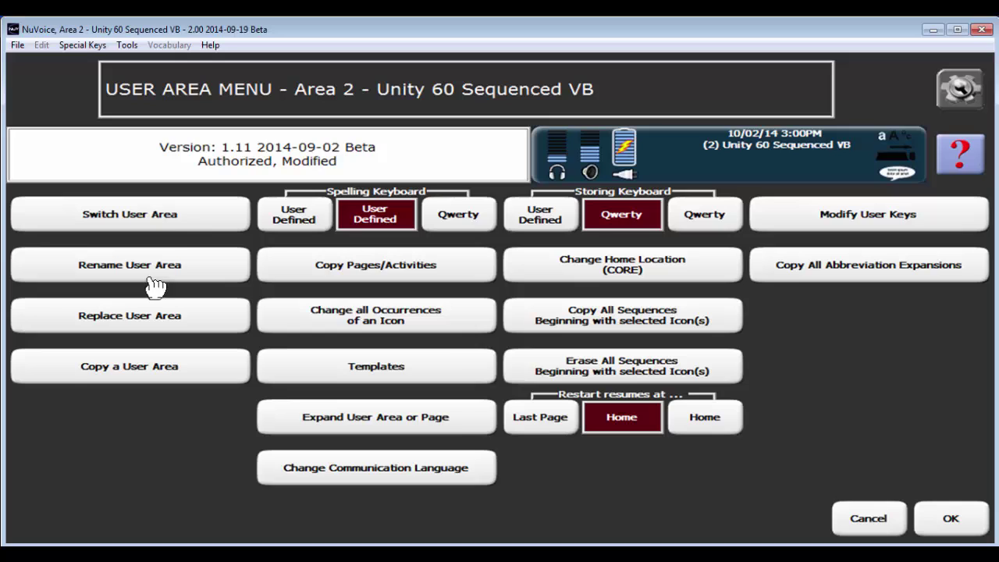
{"action": "left_click", "coordinate": [161, 225]}
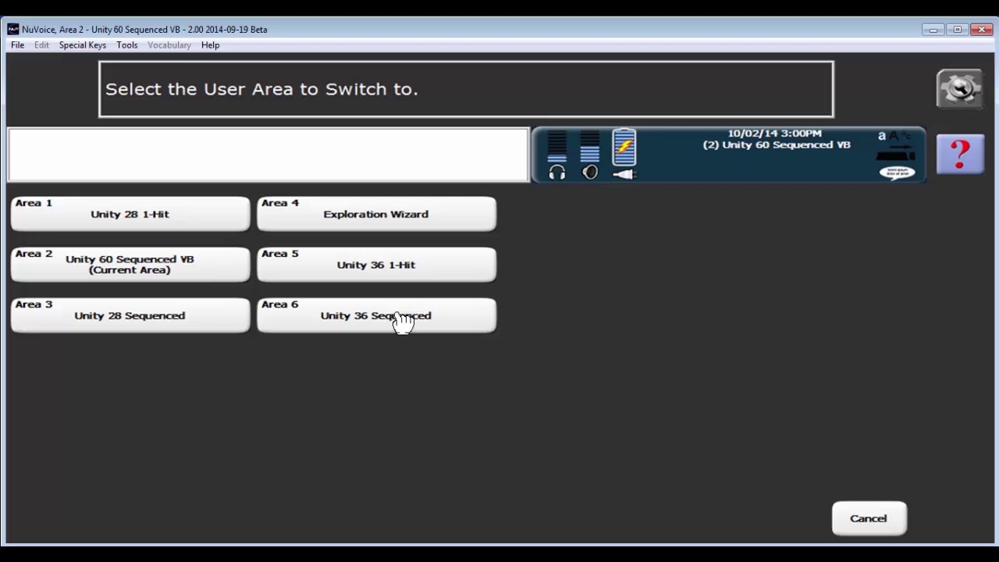
{"action": "left_click", "coordinate": [166, 222]}
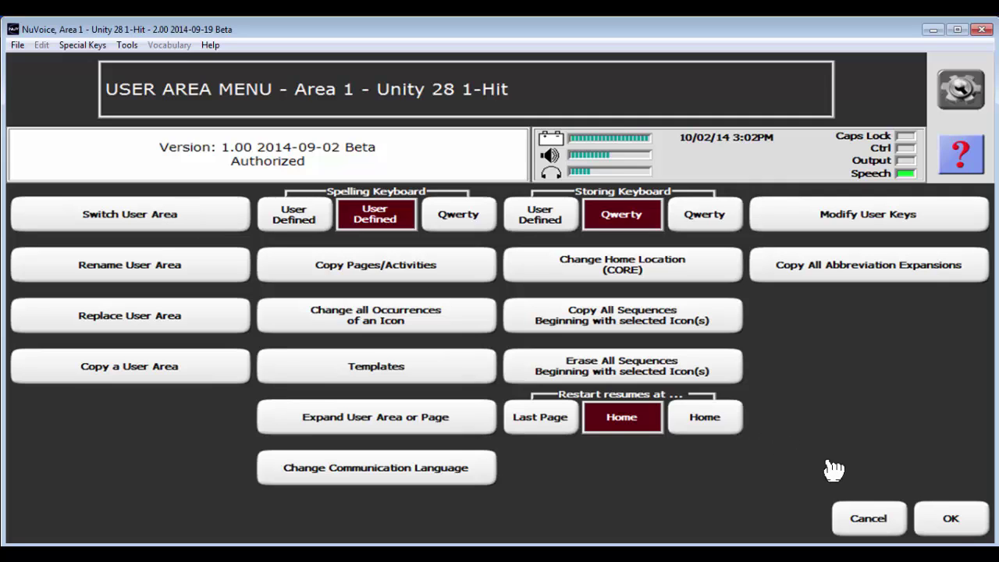
{"action": "left_click", "coordinate": [957, 528]}
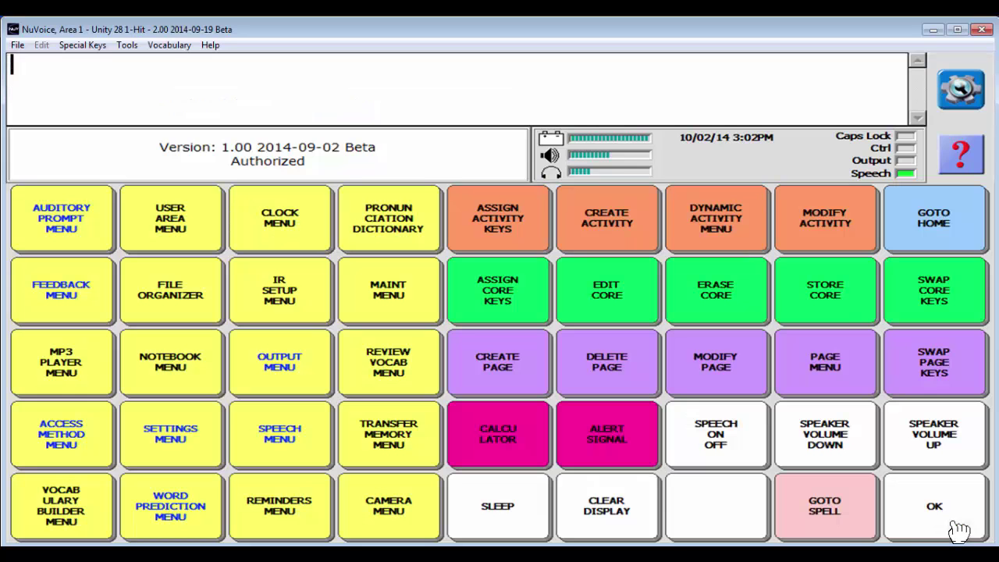
{"action": "left_click", "coordinate": [945, 232]}
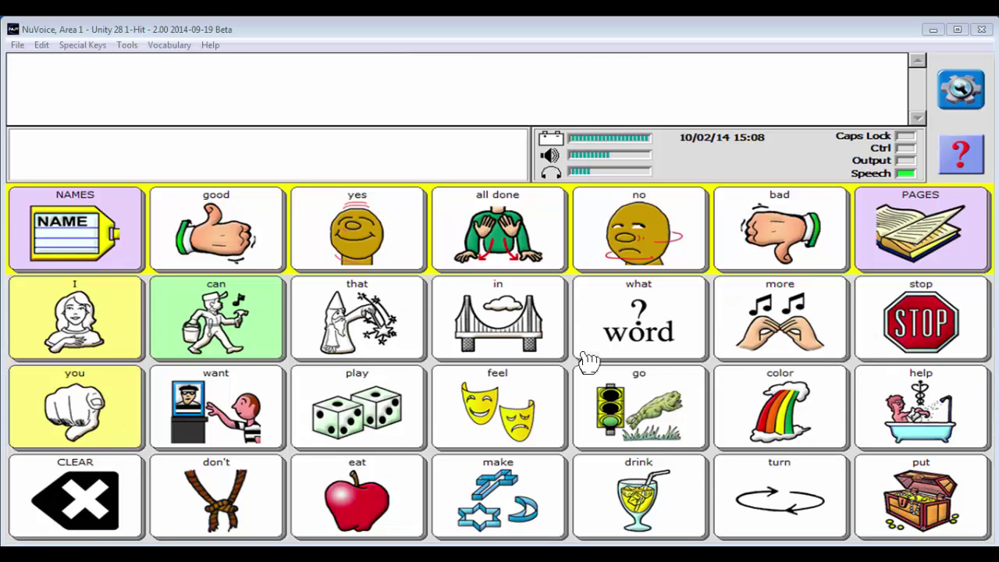
- Enter the core words "I feel drink stop don't what" in the message area
{"action": "left_click", "coordinate": [91, 349]}
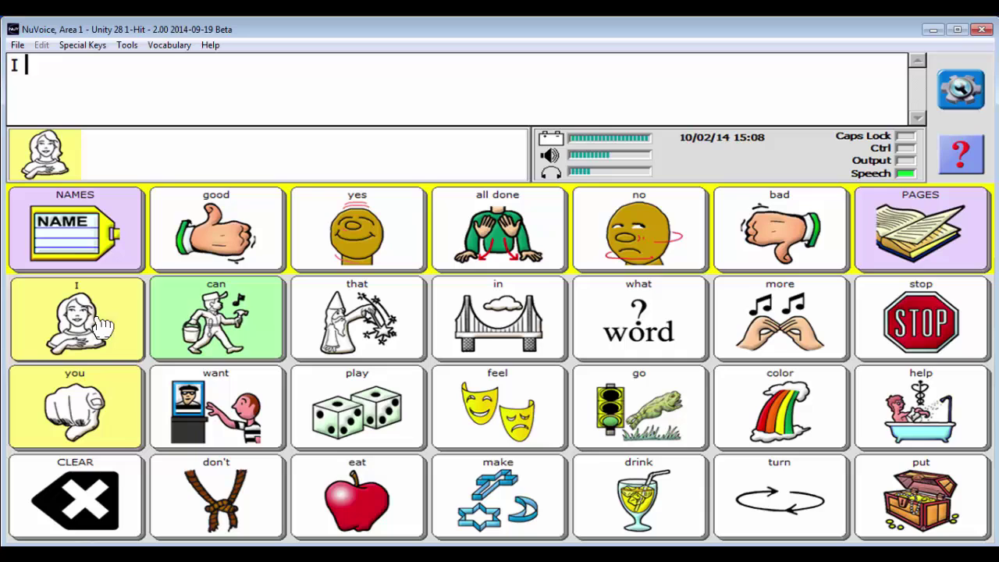
{"action": "left_click", "coordinate": [525, 402]}
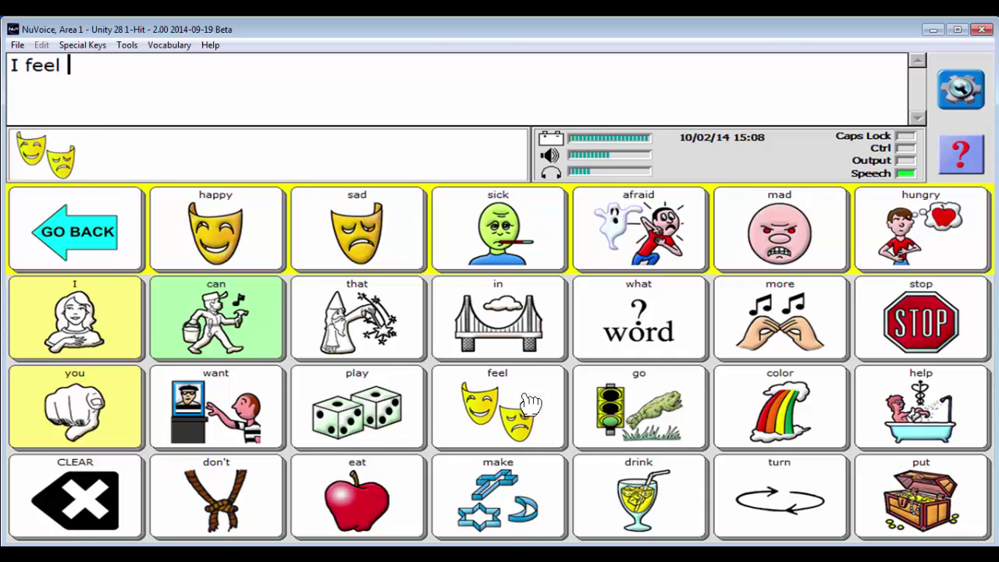
{"action": "left_click", "coordinate": [659, 507]}
{"action": "left_click", "coordinate": [937, 333]}
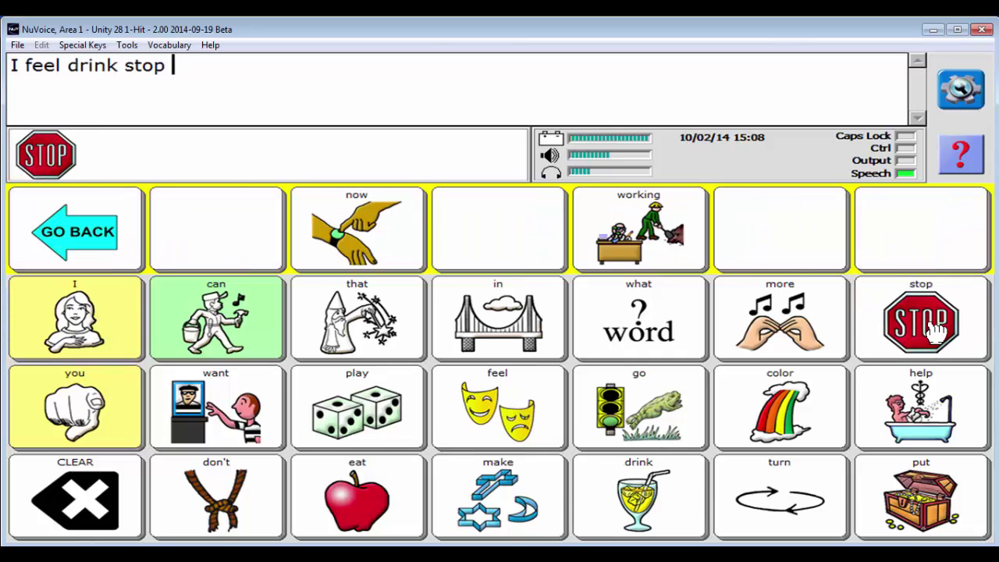
{"action": "left_click", "coordinate": [245, 502]}
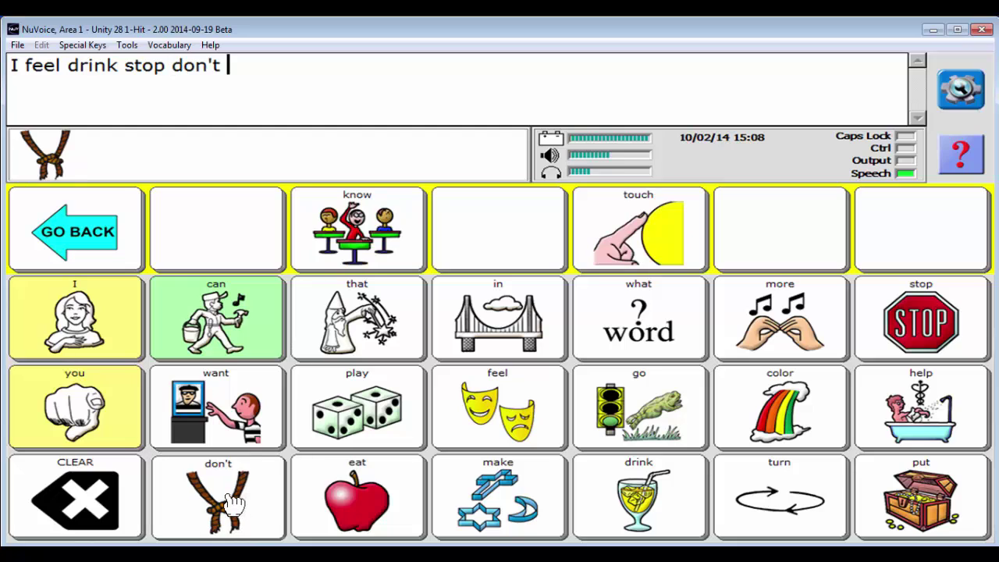
{"action": "left_click", "coordinate": [656, 312]}
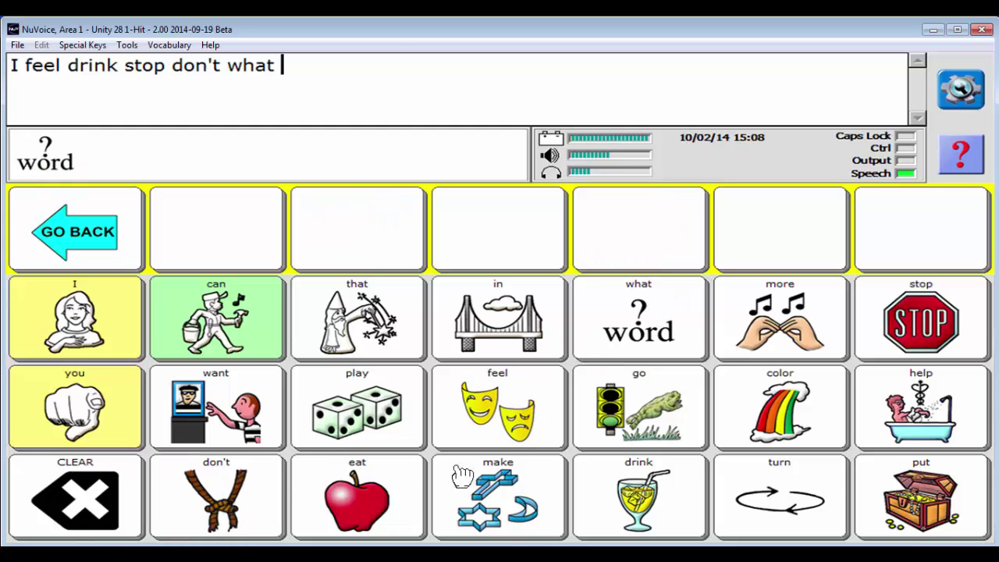
- Add "eat cracker drink water color red" to the message, using the word choices offered for eat, drink and color
{"action": "left_click", "coordinate": [367, 502]}
{"action": "left_click", "coordinate": [500, 256]}
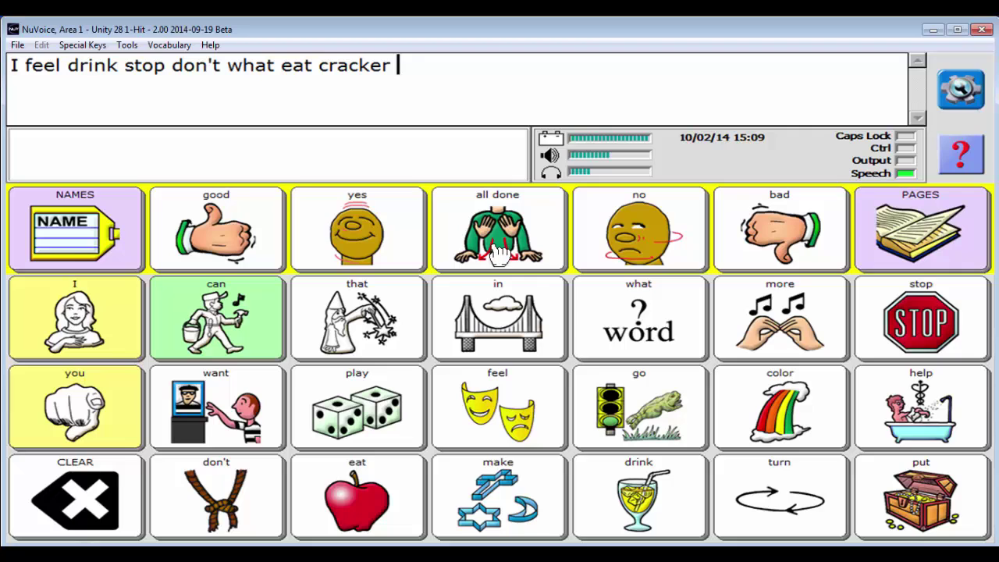
{"action": "left_click", "coordinate": [660, 512]}
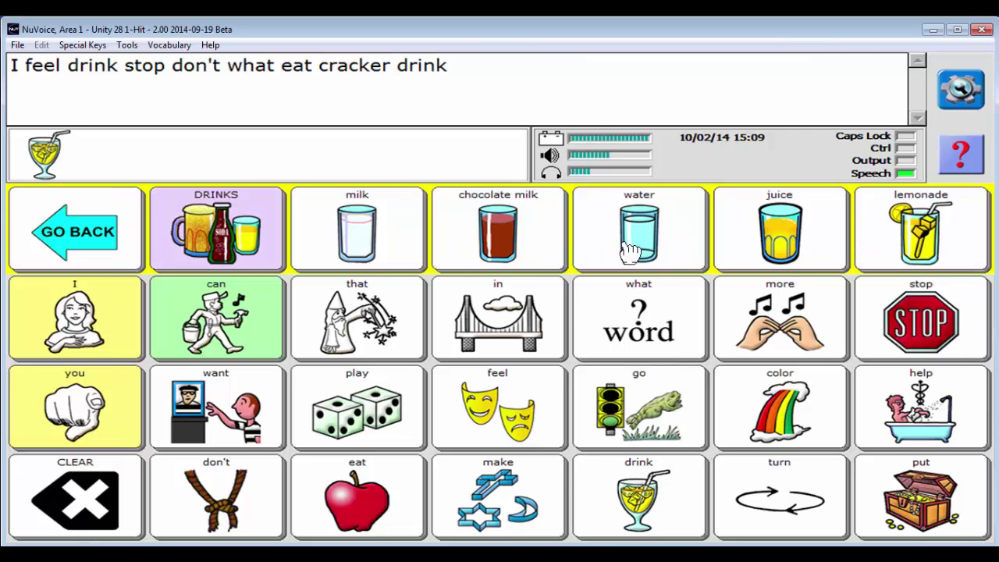
{"action": "left_click", "coordinate": [630, 234]}
{"action": "left_click", "coordinate": [812, 434]}
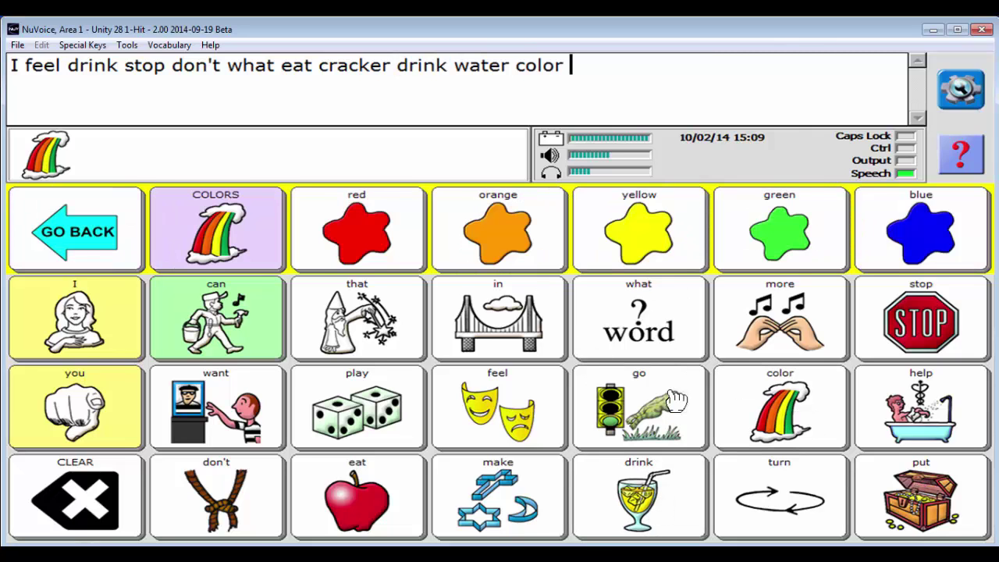
{"action": "left_click", "coordinate": [360, 248]}
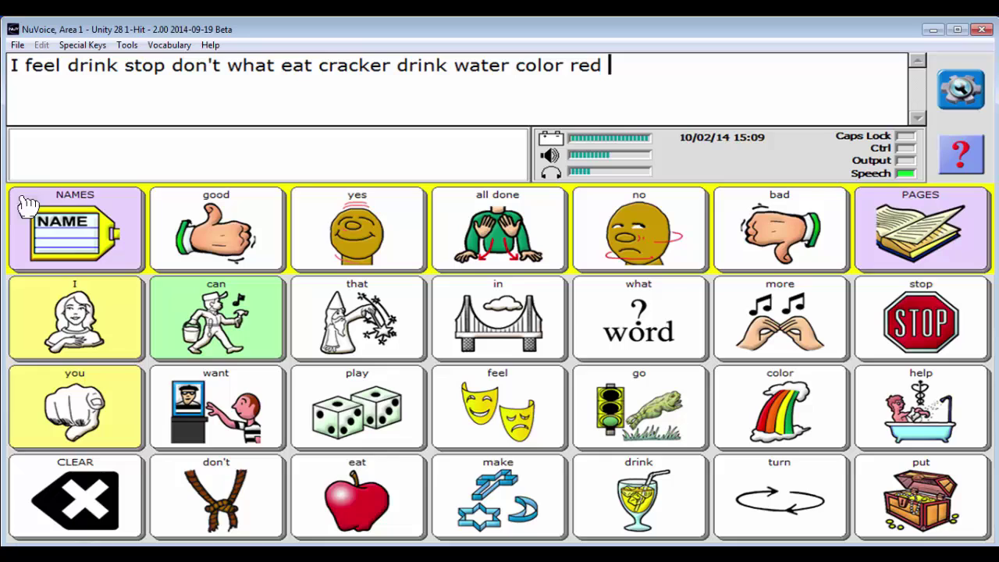
- Examine the NAMES page and its empty name locations, and return to the core vocabulary
{"action": "left_click", "coordinate": [94, 220]}
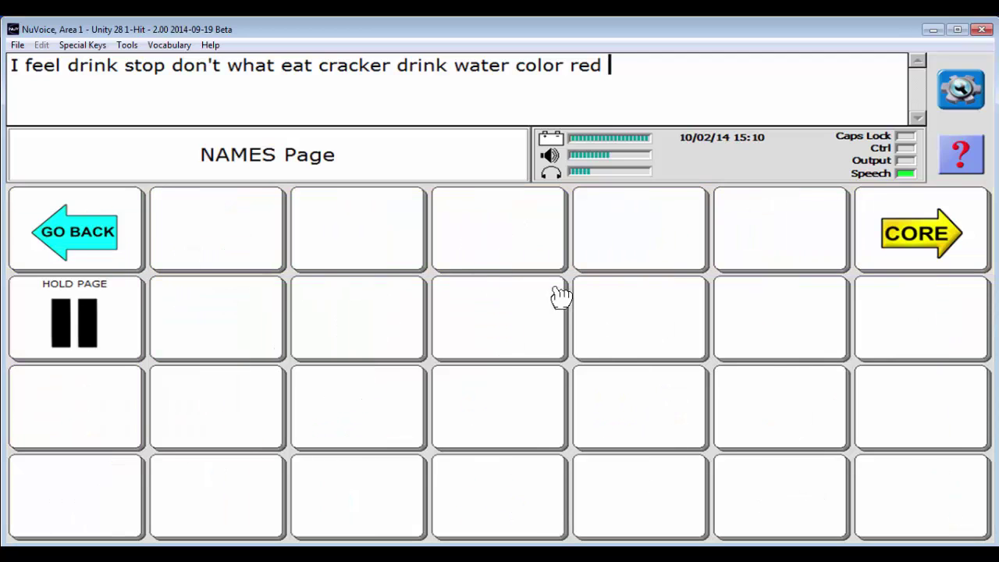
{"action": "left_click", "coordinate": [511, 323]}
{"action": "left_click", "coordinate": [114, 257]}
{"action": "left_click", "coordinate": [919, 245]}
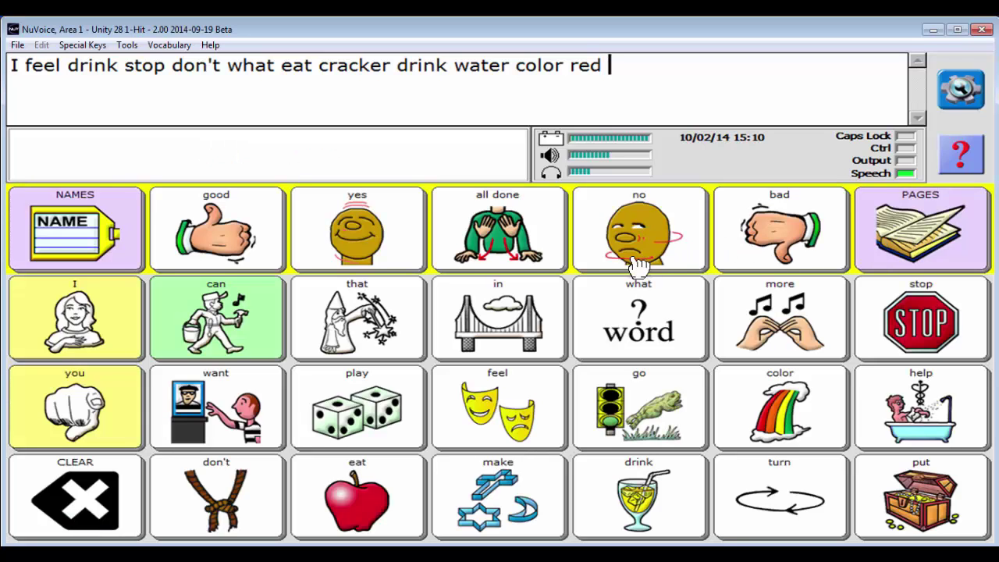
- Add "dog" to the message from the ANIMALS page
{"action": "left_click", "coordinate": [921, 238]}
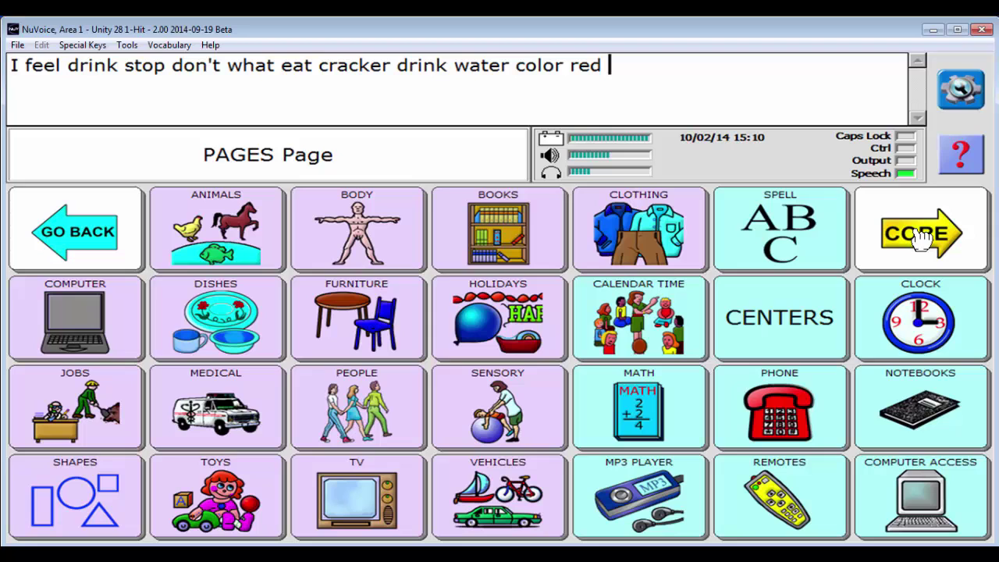
{"action": "left_click", "coordinate": [205, 244]}
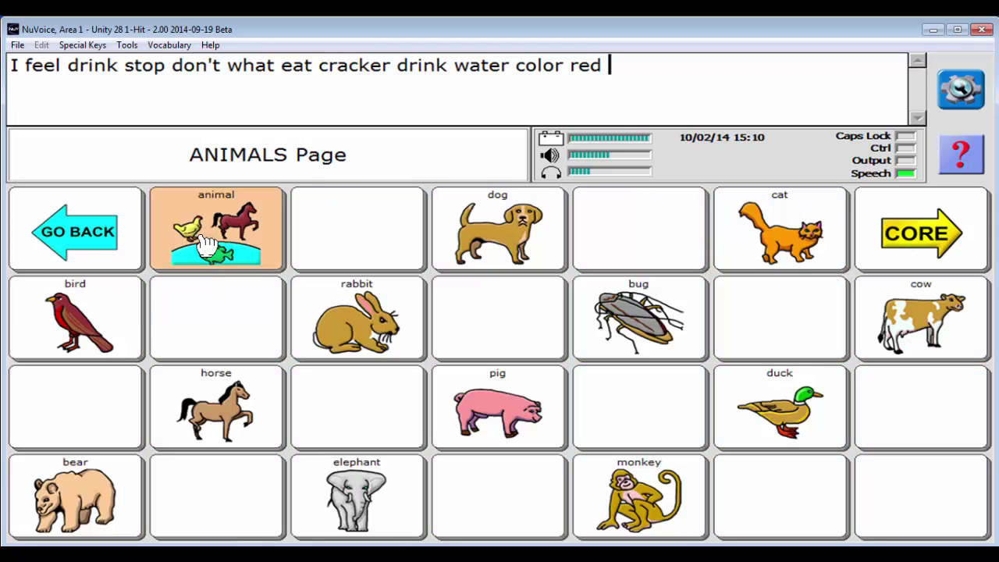
{"action": "left_click", "coordinate": [511, 226]}
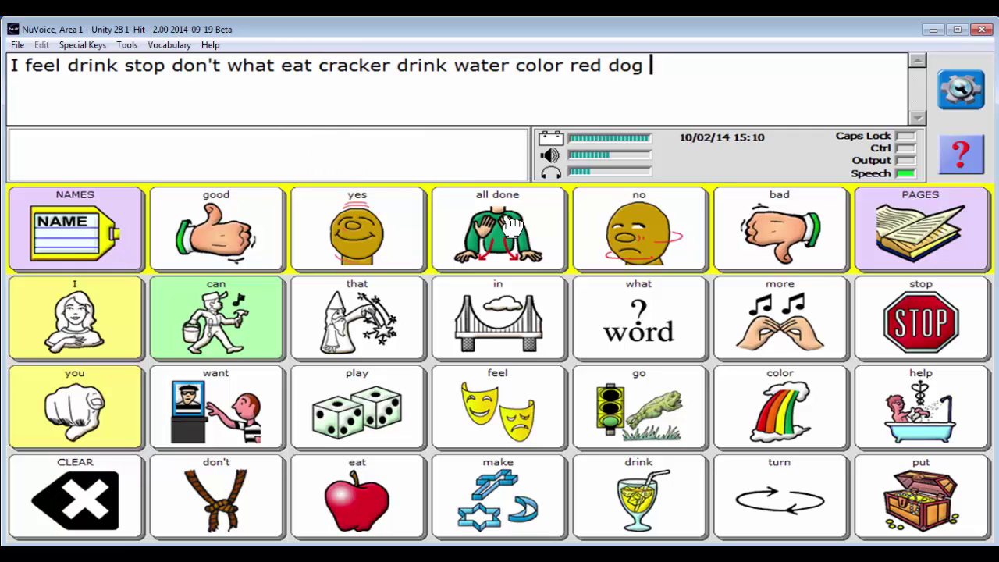
- Speak the "My news" message from the CALENDAR TIME page
{"action": "left_click", "coordinate": [929, 249]}
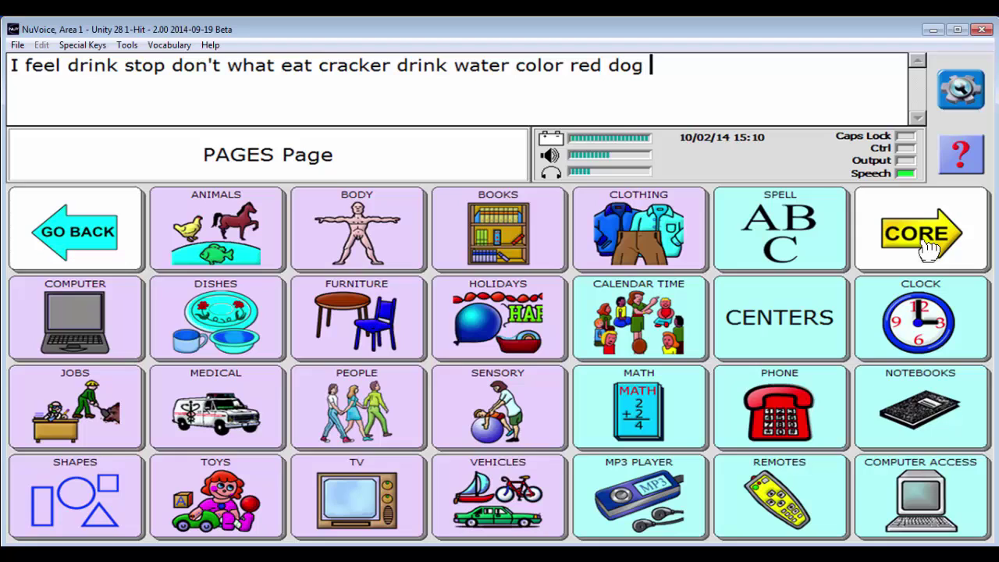
{"action": "left_click", "coordinate": [660, 324]}
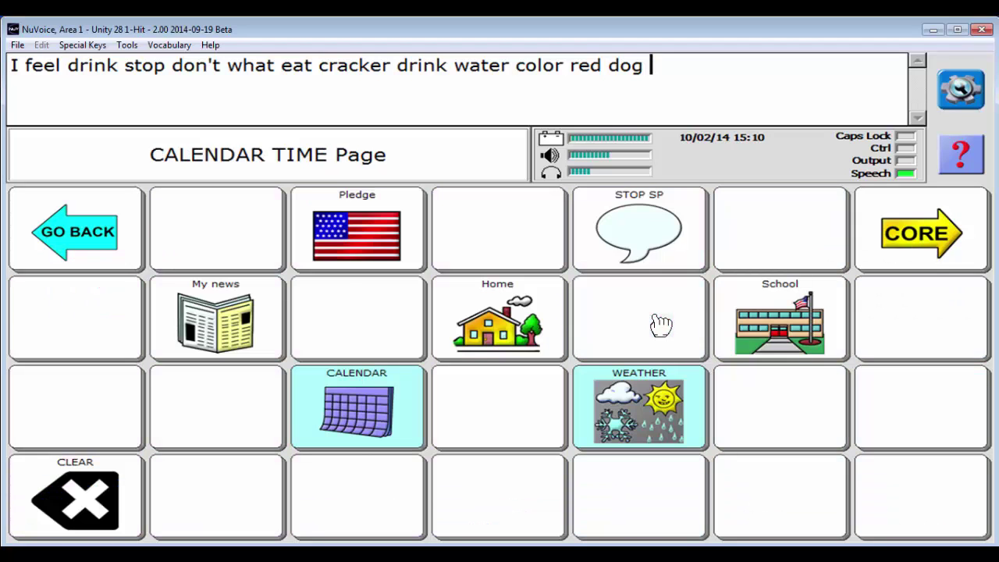
{"action": "left_click", "coordinate": [261, 326]}
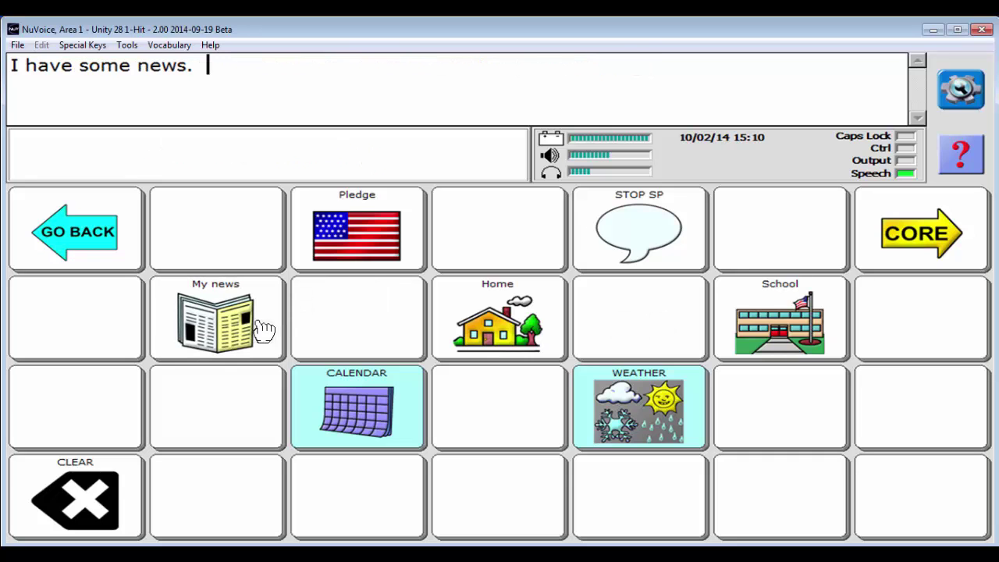
- Add "Today is Thursday" to the message from the CALENDAR page and return to the core vocabulary
{"action": "left_click", "coordinate": [355, 398]}
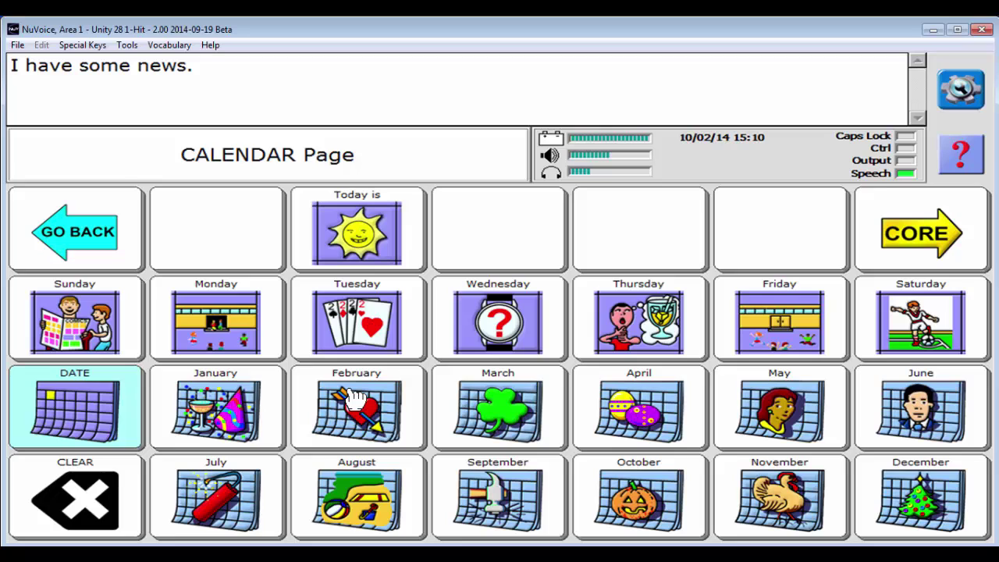
{"action": "left_click", "coordinate": [373, 245]}
{"action": "left_click", "coordinate": [642, 316]}
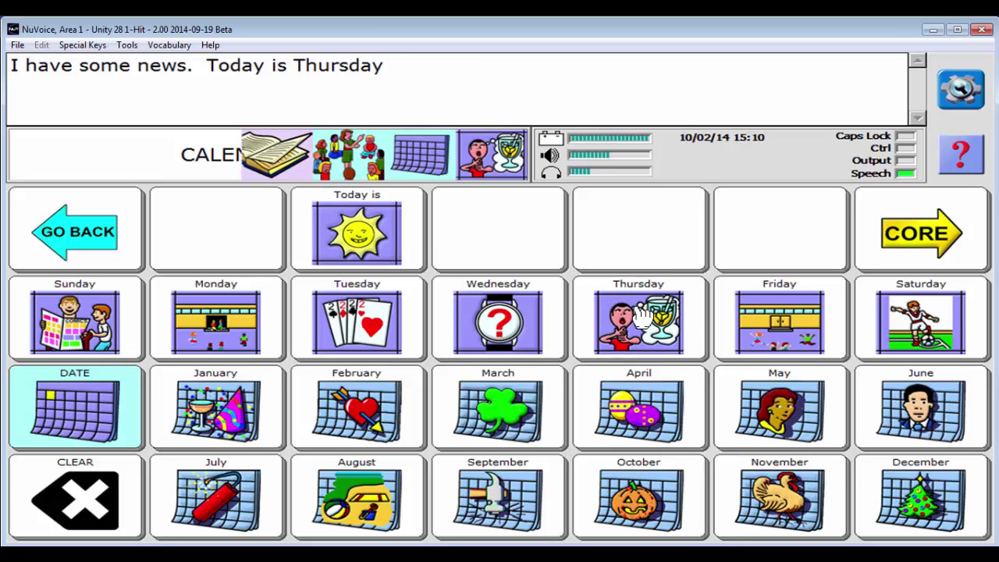
{"action": "left_click", "coordinate": [936, 234]}
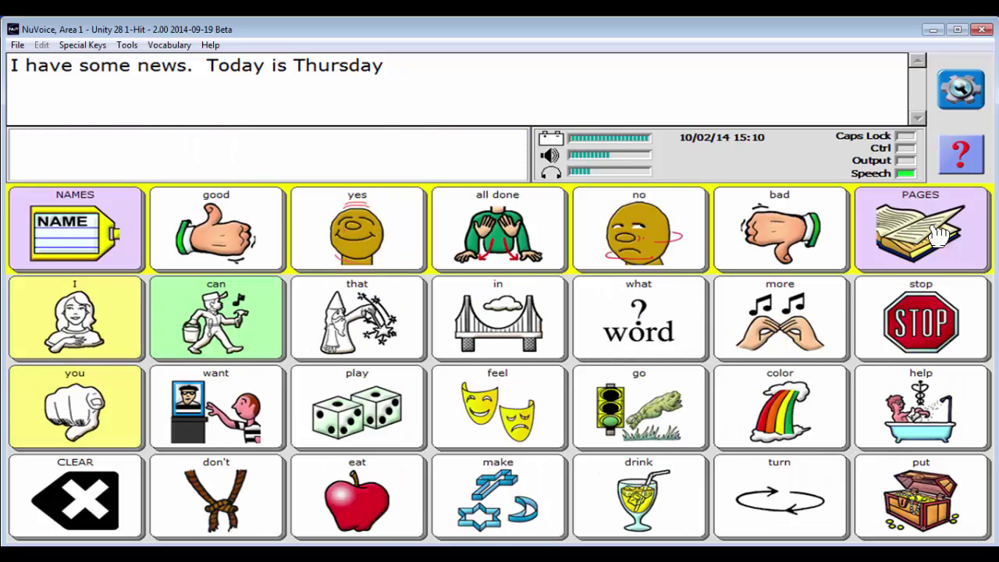
- Switch the user area to Area 3, Unity 28 Sequenced, and go to its home screen
{"action": "left_click", "coordinate": [960, 90]}
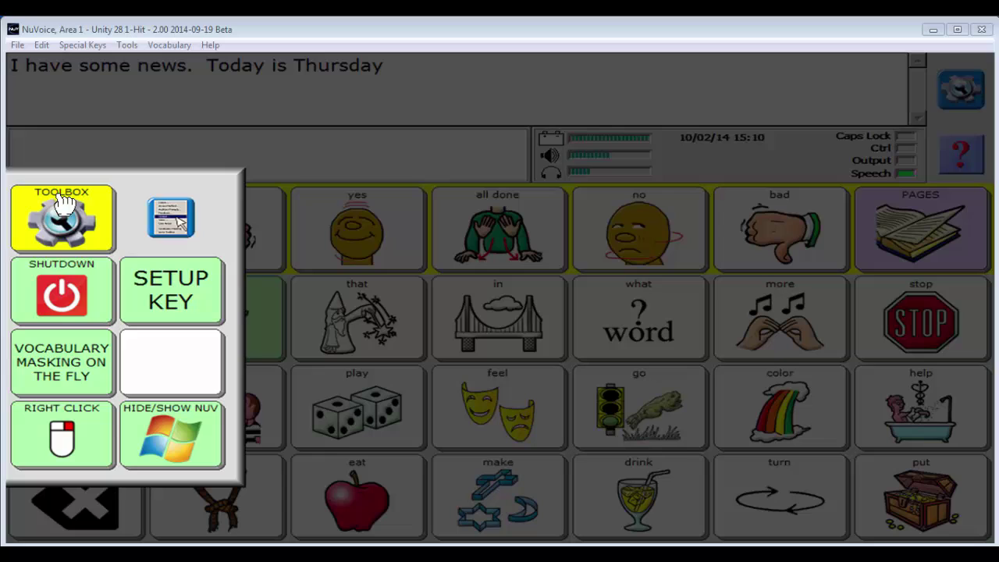
{"action": "left_click", "coordinate": [64, 219]}
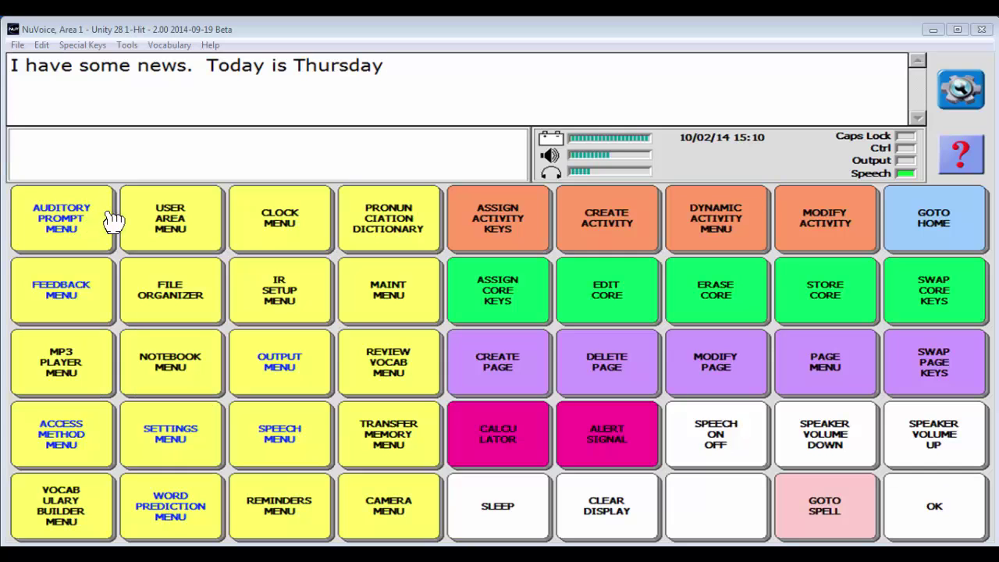
{"action": "left_click", "coordinate": [178, 220]}
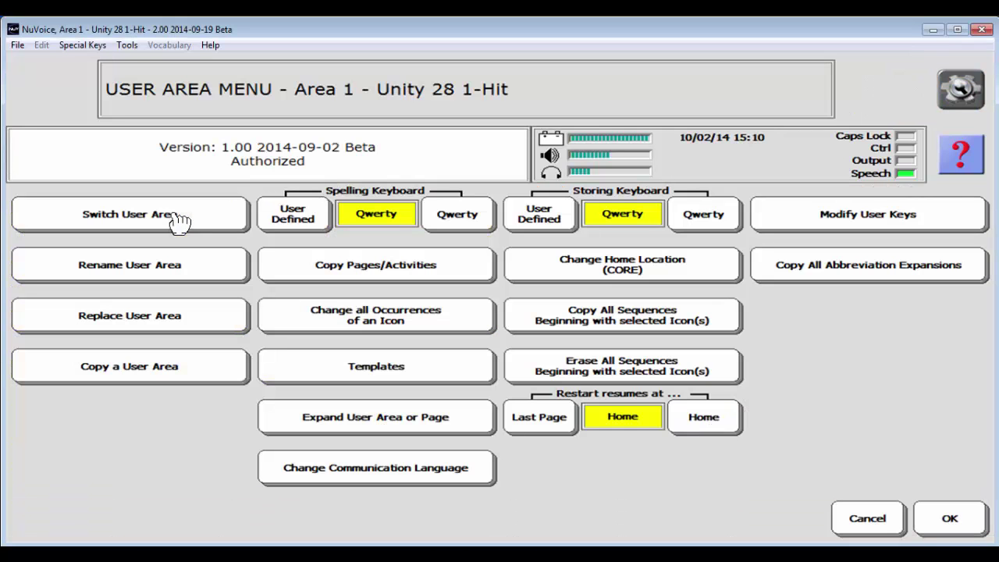
{"action": "left_click", "coordinate": [178, 221]}
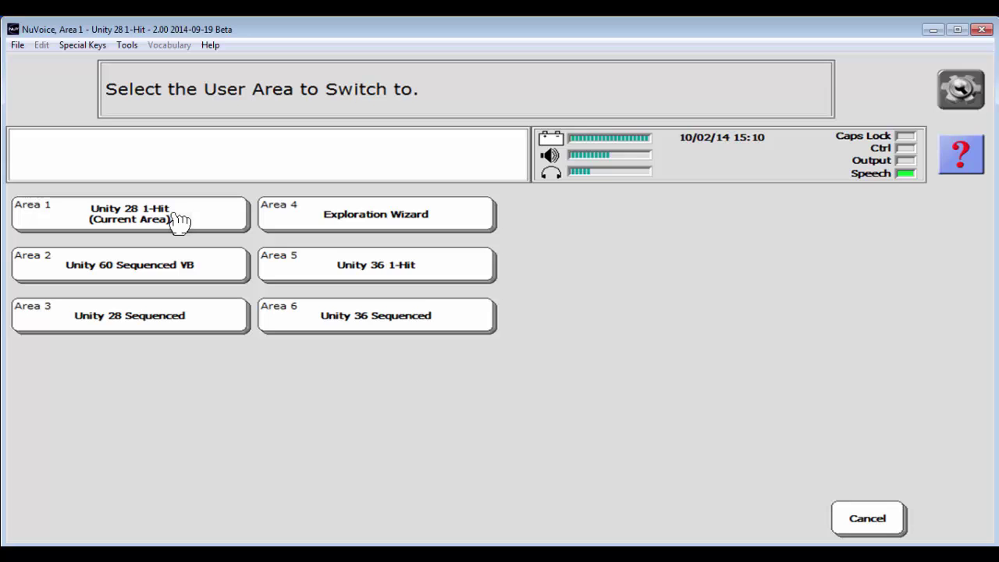
{"action": "left_click", "coordinate": [117, 325]}
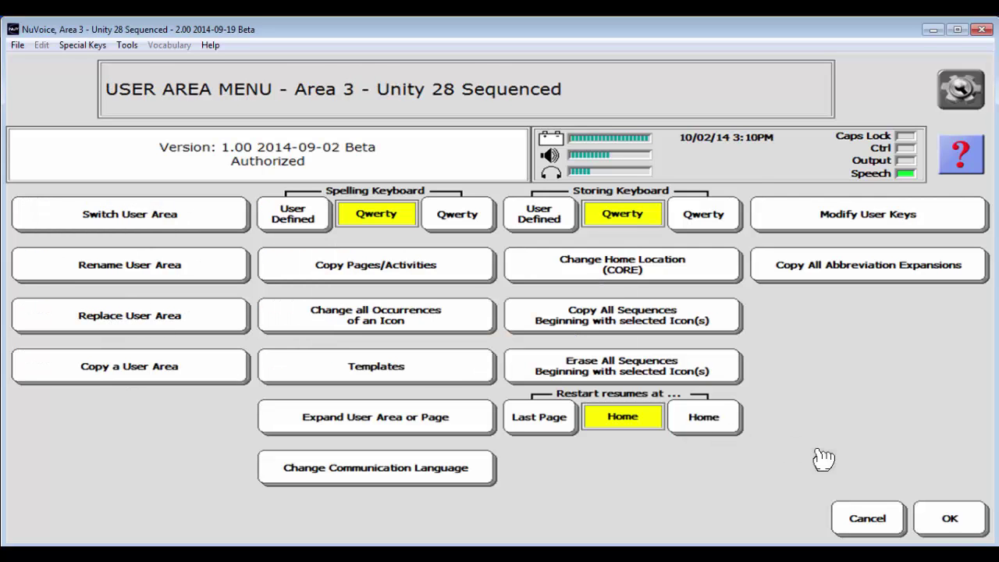
{"action": "left_click", "coordinate": [941, 519]}
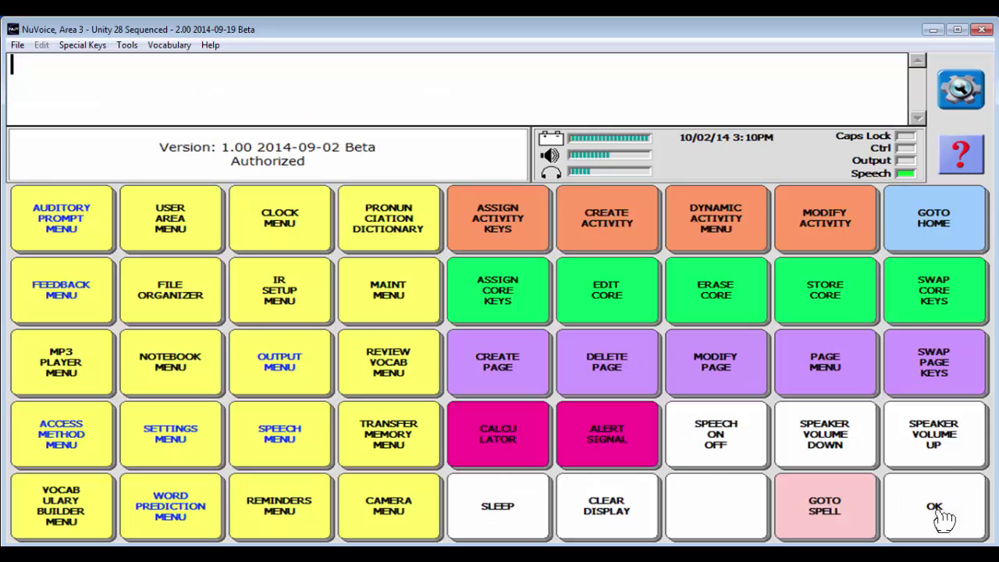
{"action": "left_click", "coordinate": [966, 242]}
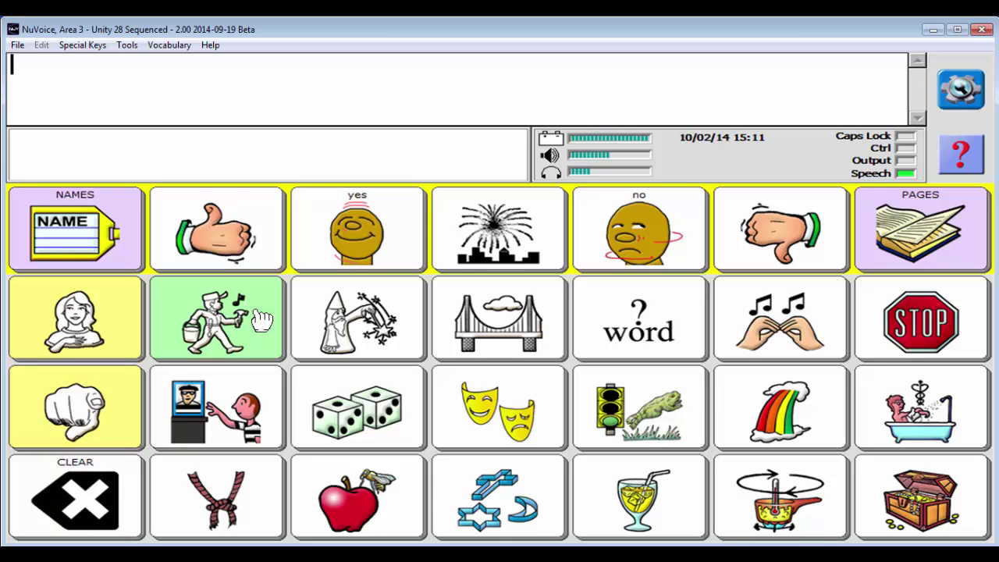
- Build the message "eat hungry delicious awful" by sequencing each word from the apple icon
{"action": "left_click", "coordinate": [370, 515]}
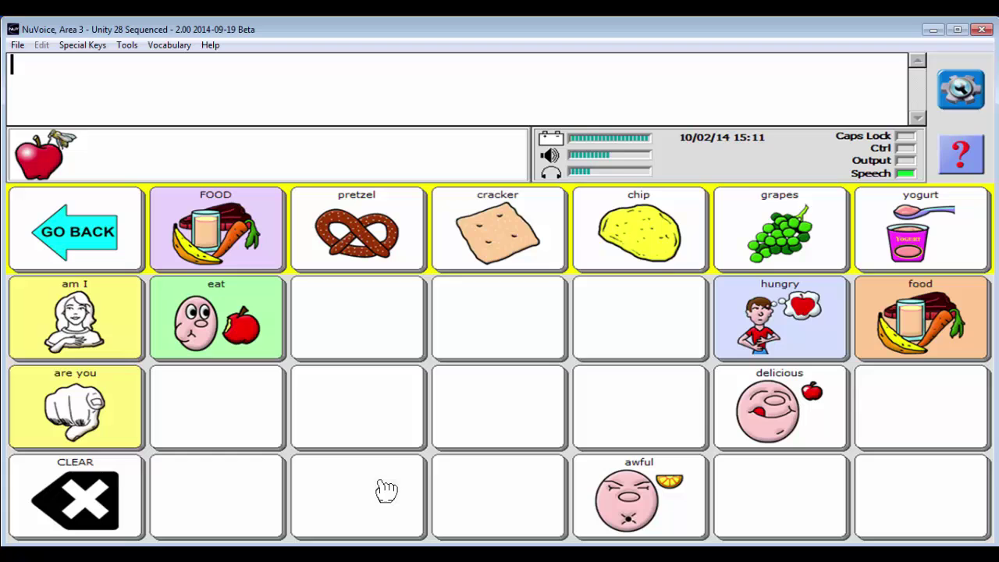
{"action": "left_click", "coordinate": [199, 310]}
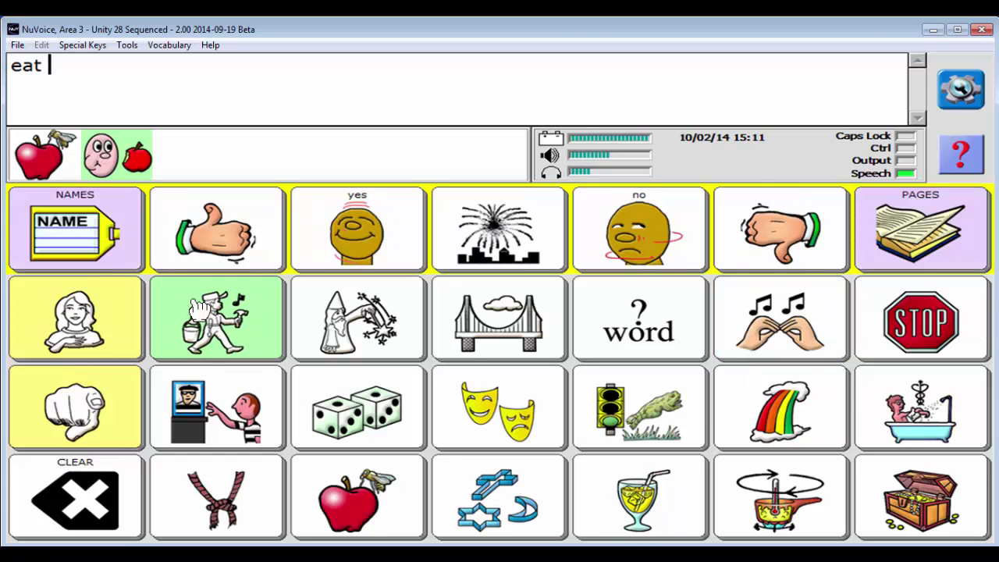
{"action": "left_click", "coordinate": [362, 492]}
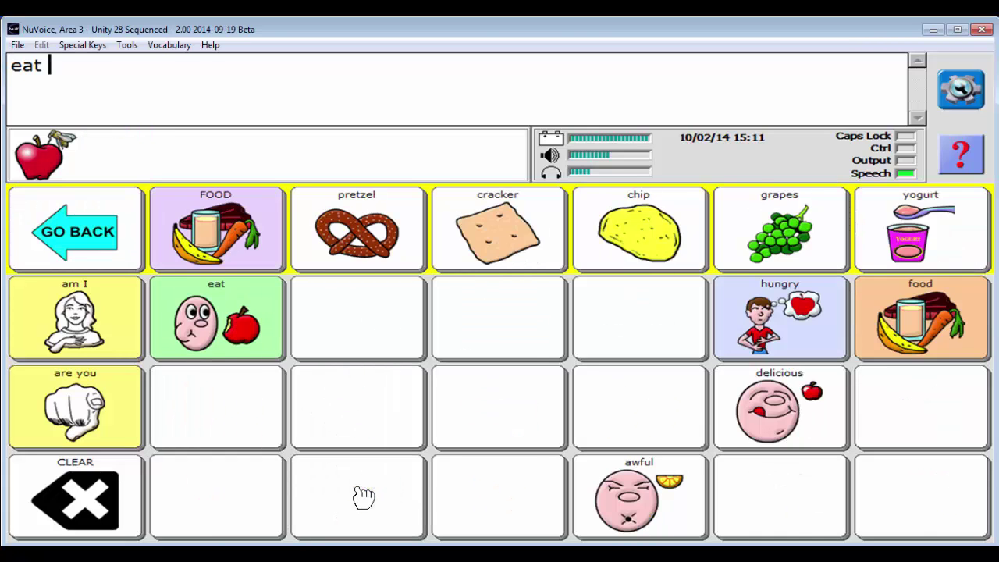
{"action": "left_click", "coordinate": [779, 326]}
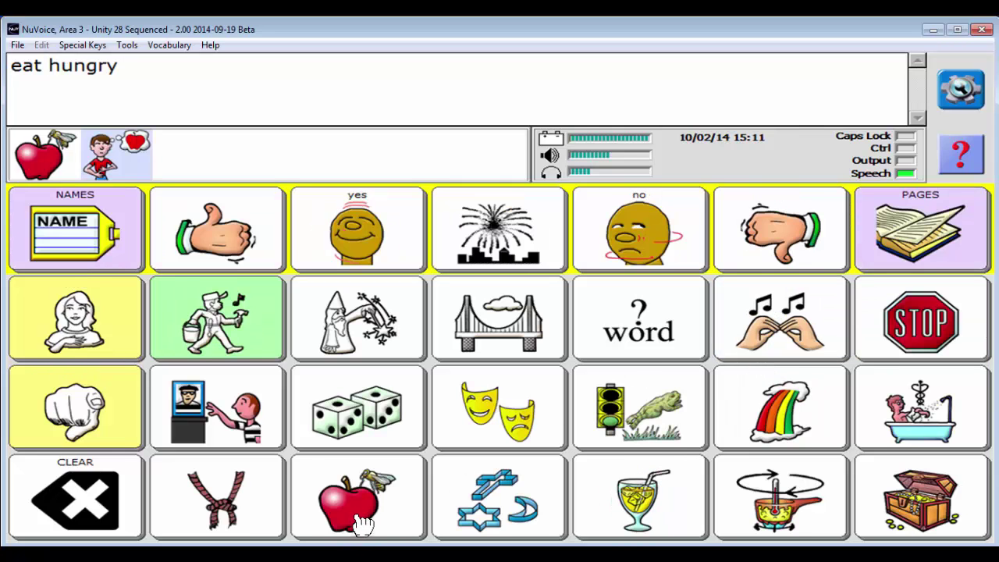
{"action": "left_click", "coordinate": [357, 511]}
{"action": "left_click", "coordinate": [781, 410]}
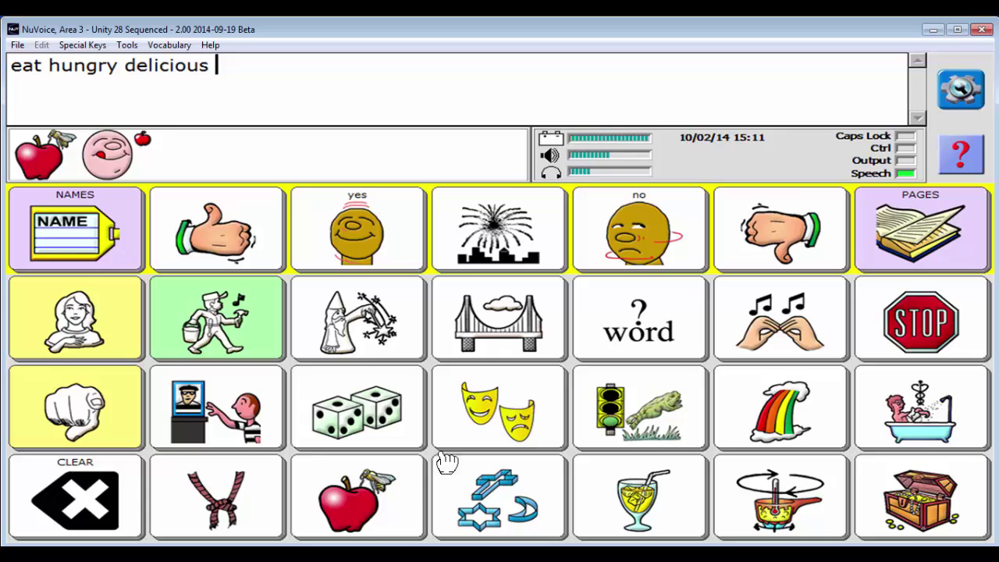
{"action": "left_click", "coordinate": [359, 522]}
{"action": "left_click", "coordinate": [663, 490]}
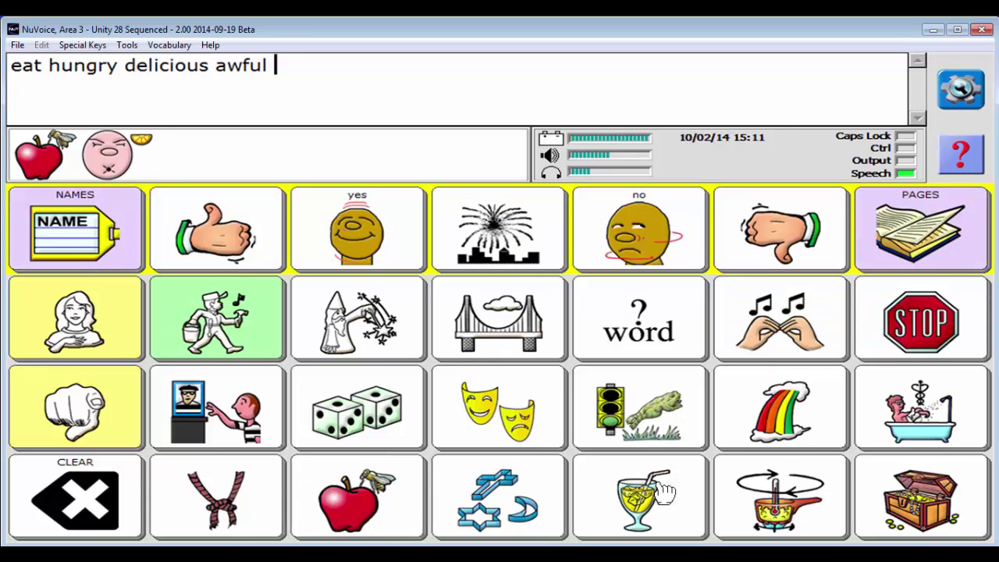
- Add "grapes" and "food" to the message with the apple icon sequences
{"action": "left_click", "coordinate": [384, 498]}
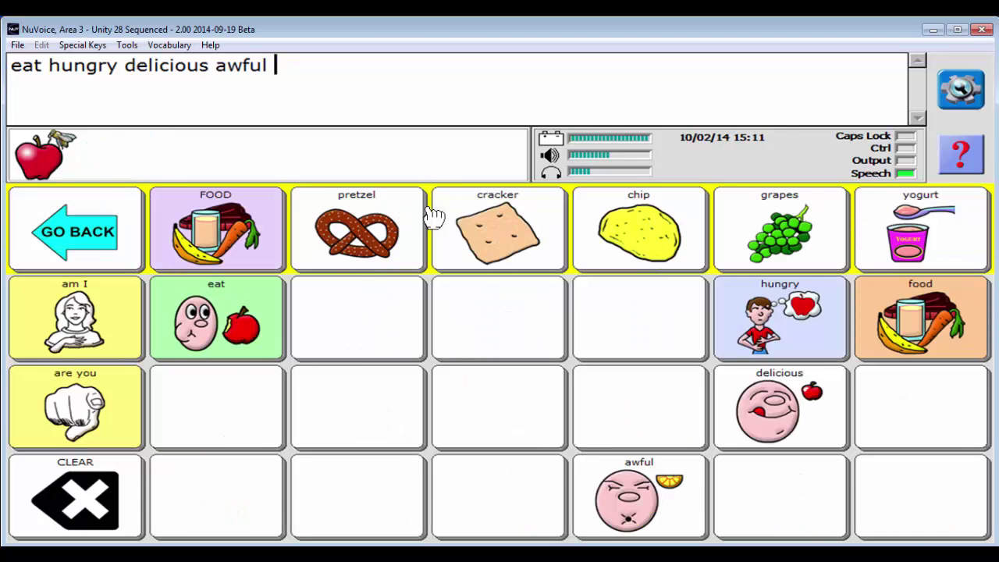
{"action": "left_click", "coordinate": [769, 252]}
{"action": "left_click", "coordinate": [361, 511]}
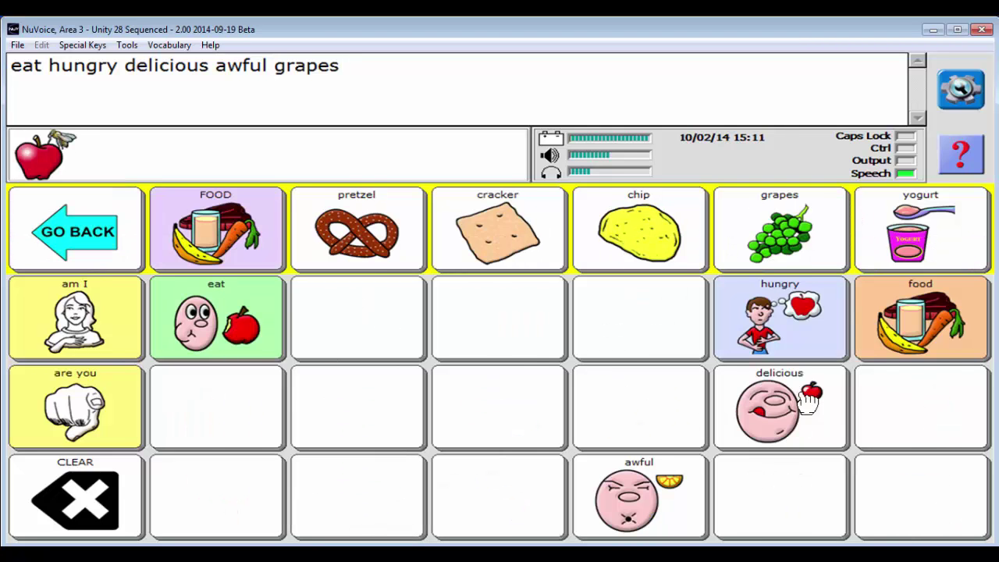
{"action": "left_click", "coordinate": [919, 331]}
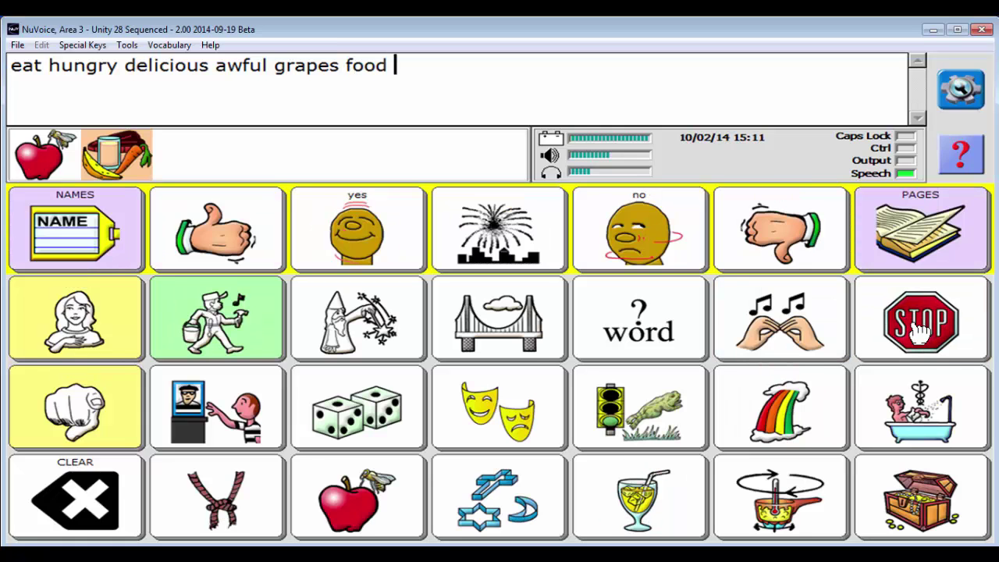
- Repeat the apple icon sequences to add "eat", "hungry" and "food" to the message again
{"action": "left_click", "coordinate": [361, 512]}
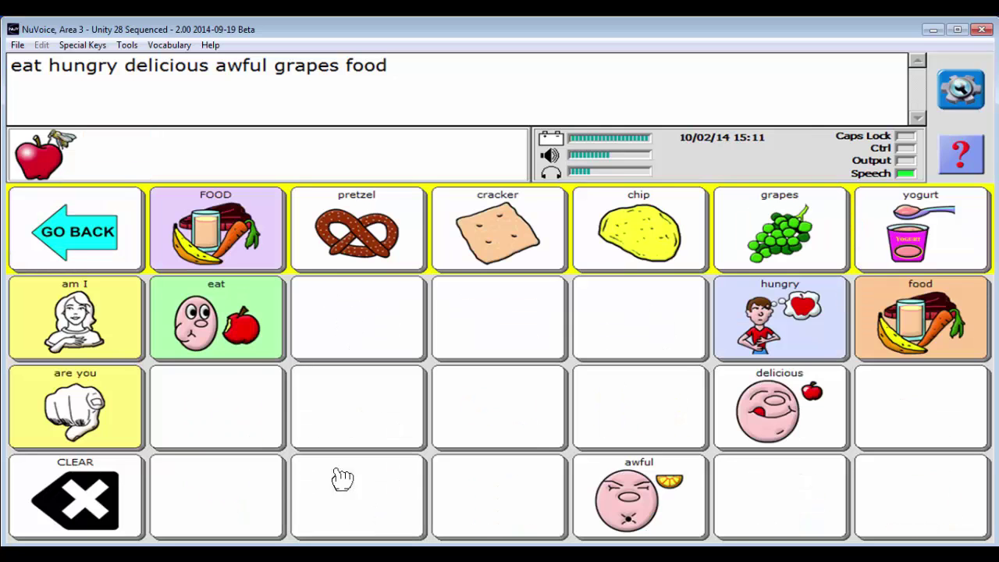
{"action": "left_click", "coordinate": [228, 333]}
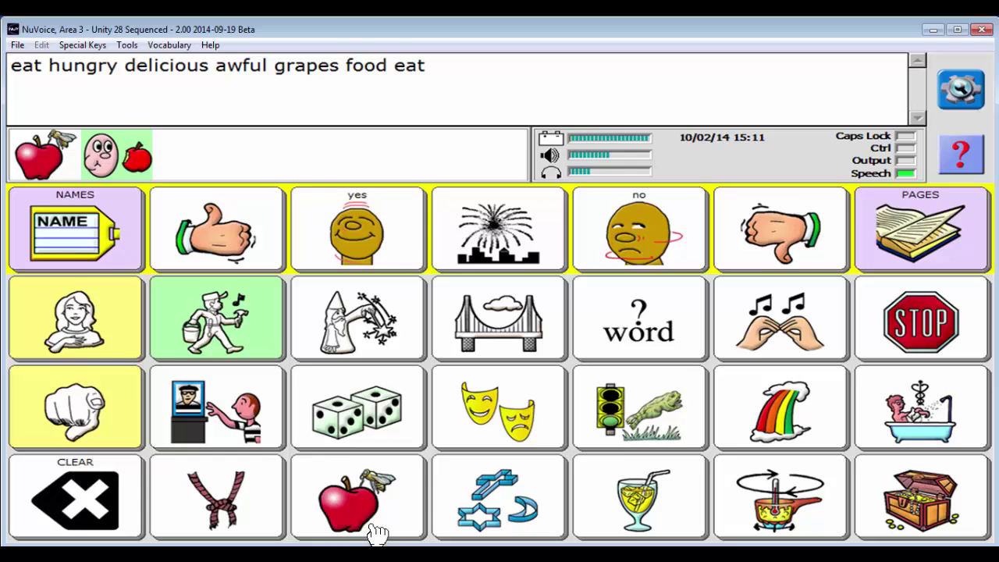
{"action": "left_click", "coordinate": [374, 528]}
{"action": "left_click", "coordinate": [765, 331]}
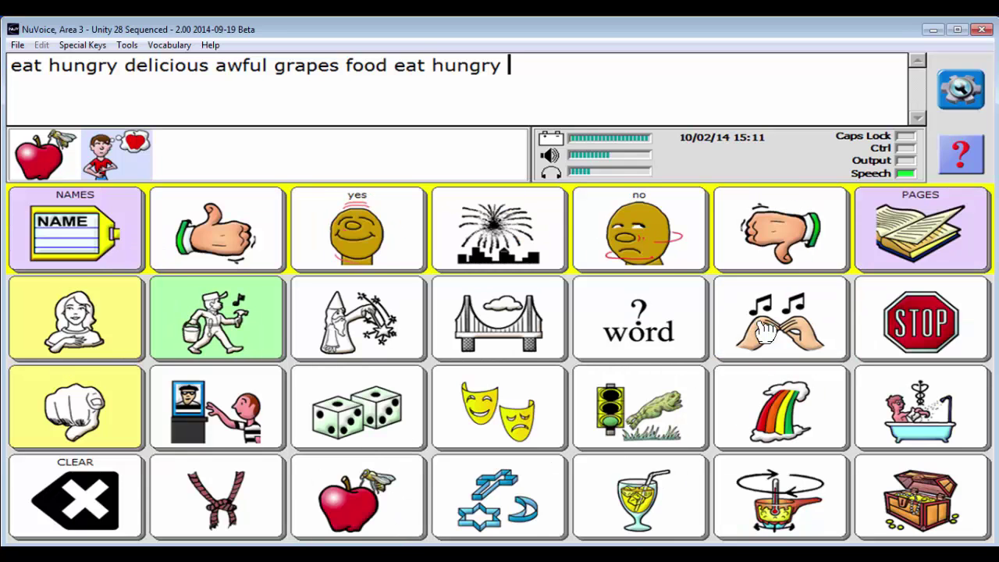
{"action": "left_click", "coordinate": [359, 495]}
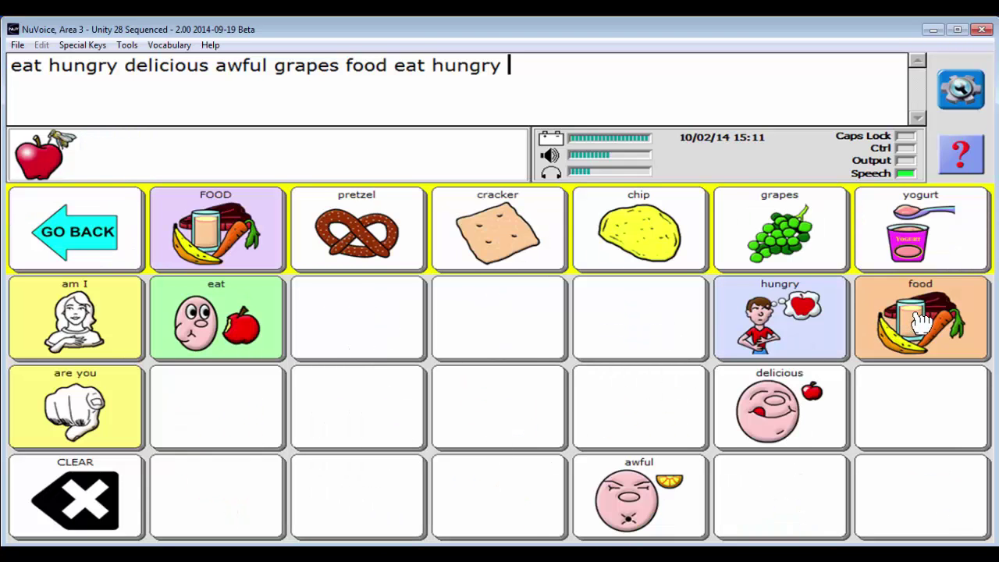
{"action": "left_click", "coordinate": [921, 322]}
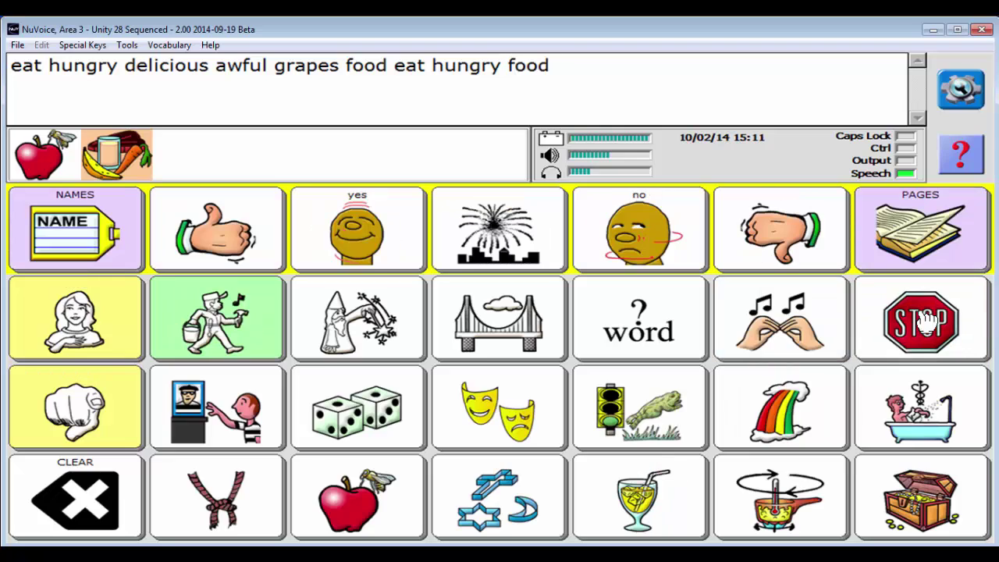
- Add "that" from the wizard icon, "under" from the bridge icon and "what" from the QUESTIONS page
{"action": "left_click", "coordinate": [399, 324]}
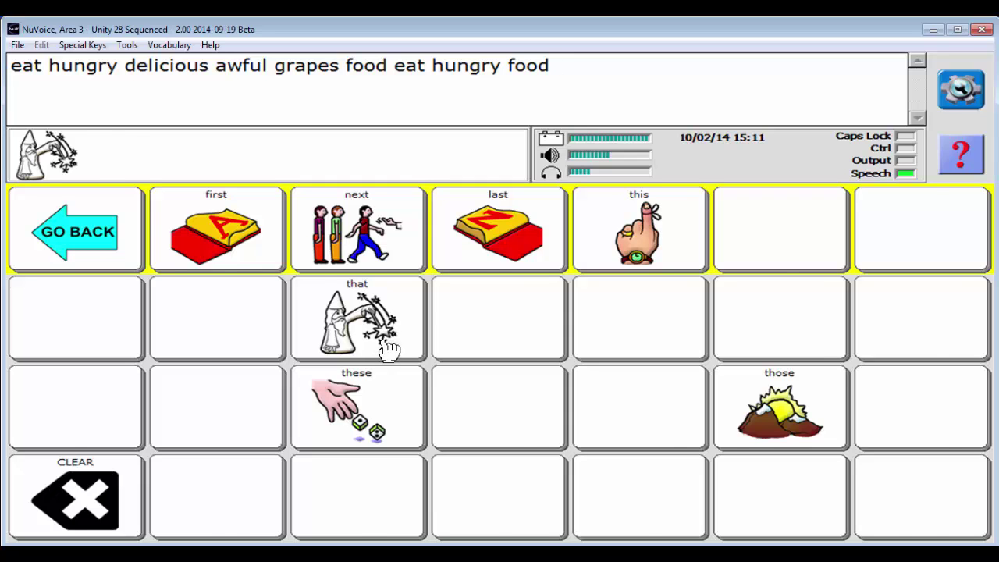
{"action": "left_click", "coordinate": [382, 346]}
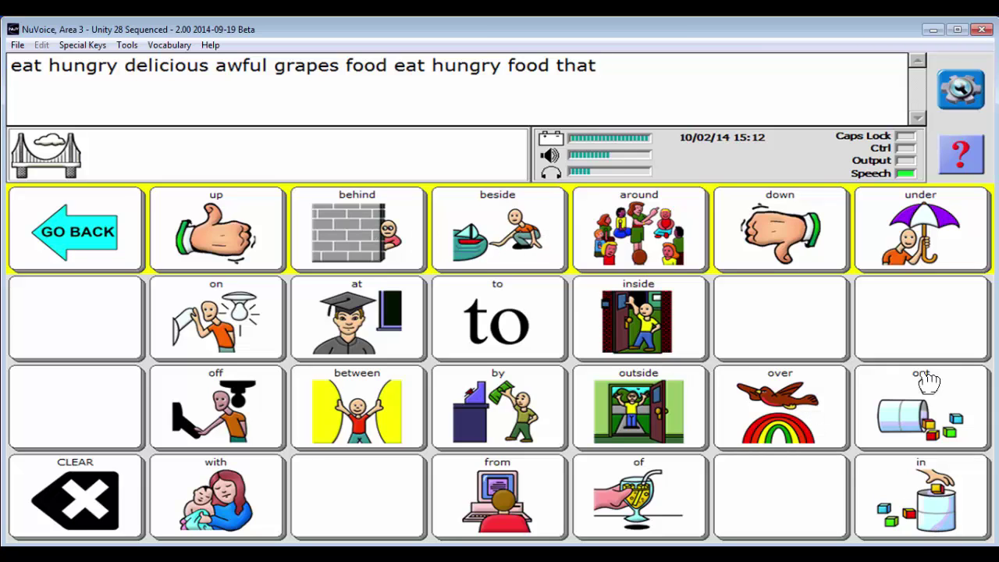
{"action": "left_click", "coordinate": [975, 254]}
{"action": "left_click", "coordinate": [654, 347]}
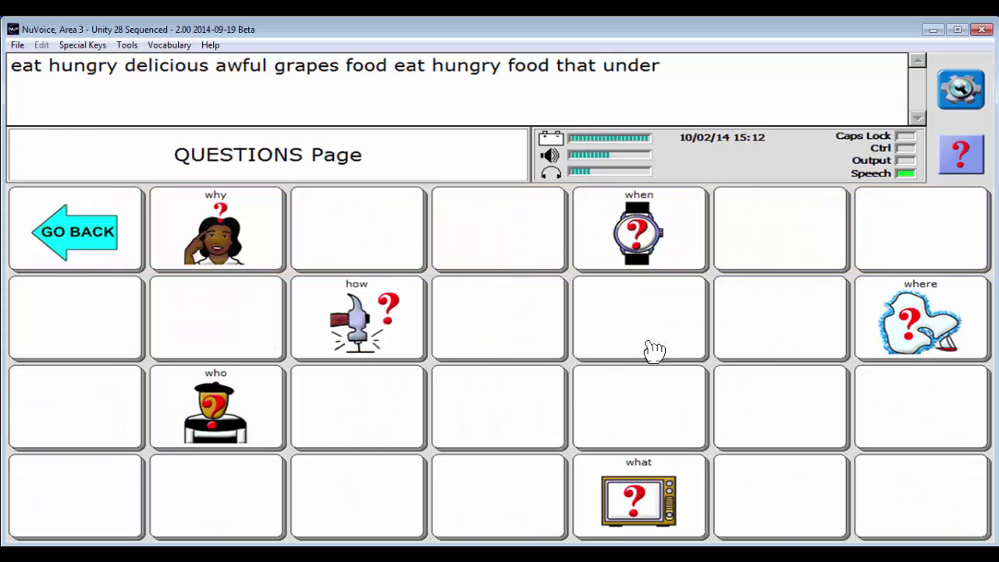
{"action": "left_click", "coordinate": [635, 498]}
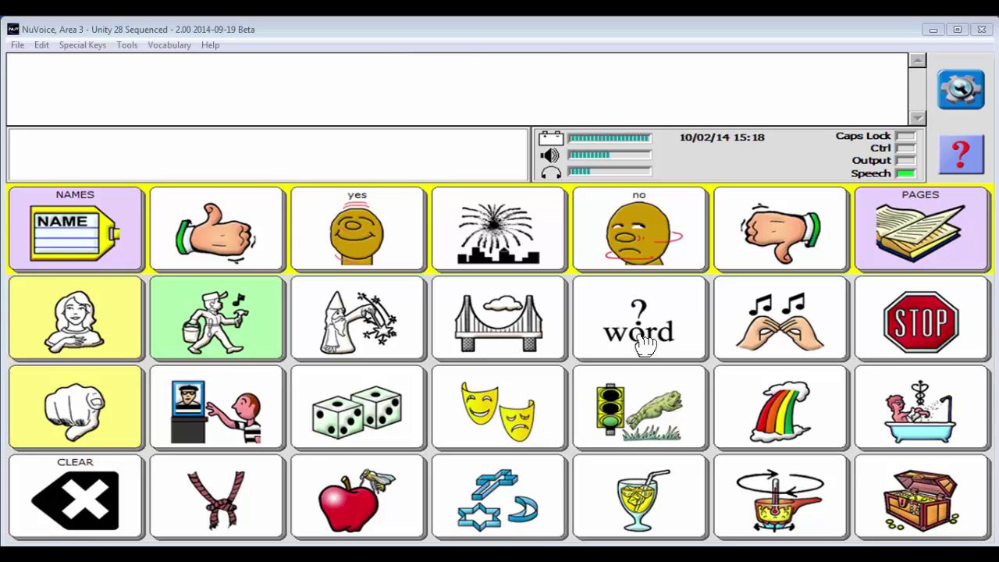
- Switch the user area to Area 5, Unity 36 1-Hit, and go to its home screen
{"action": "left_click", "coordinate": [961, 89]}
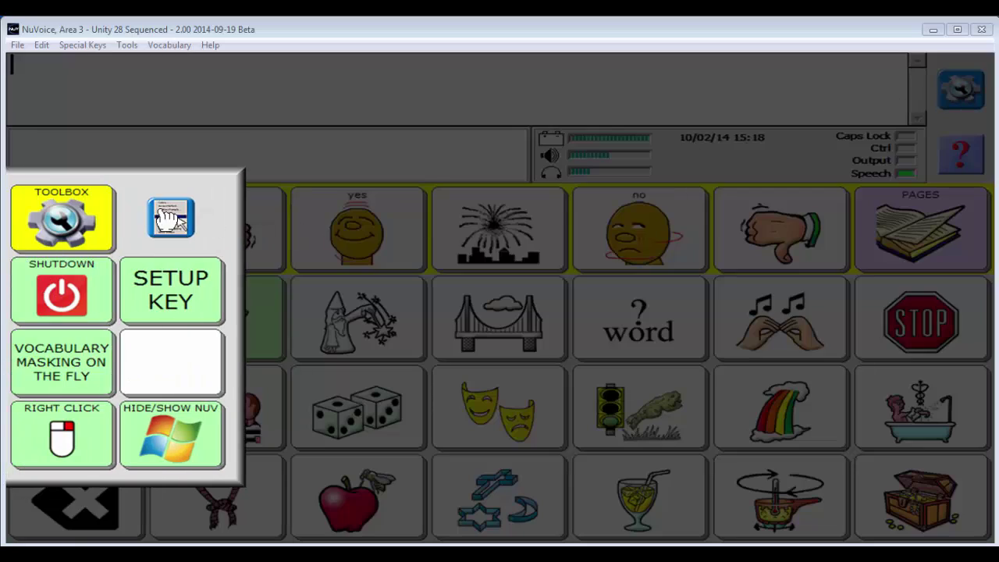
{"action": "left_click", "coordinate": [76, 216]}
{"action": "left_click", "coordinate": [160, 219]}
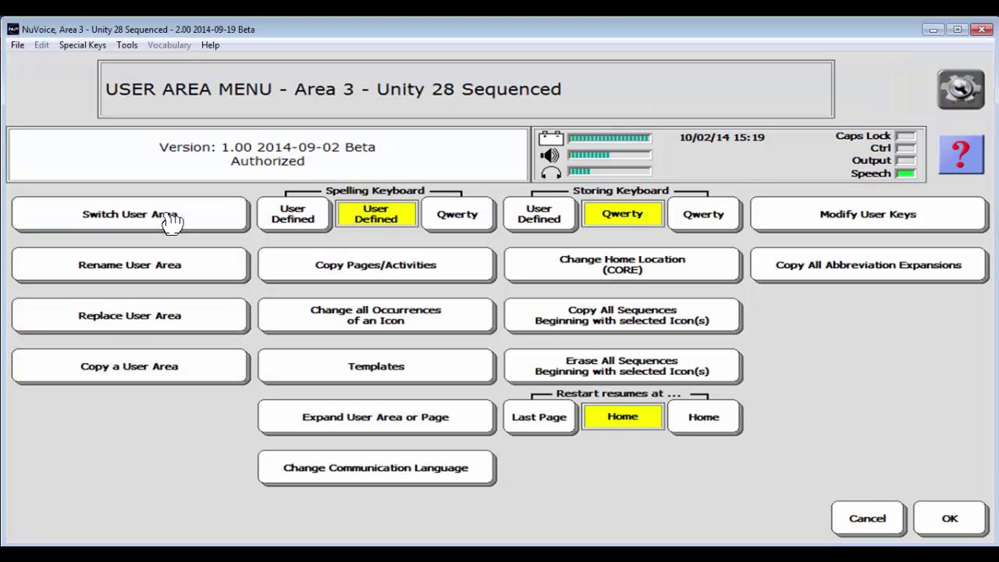
{"action": "left_click", "coordinate": [170, 220]}
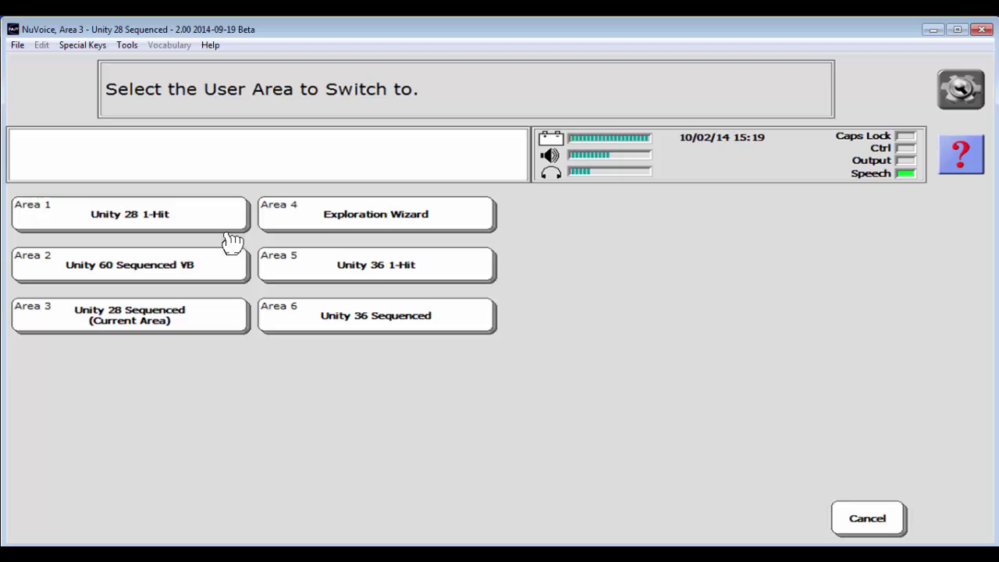
{"action": "left_click", "coordinate": [369, 267]}
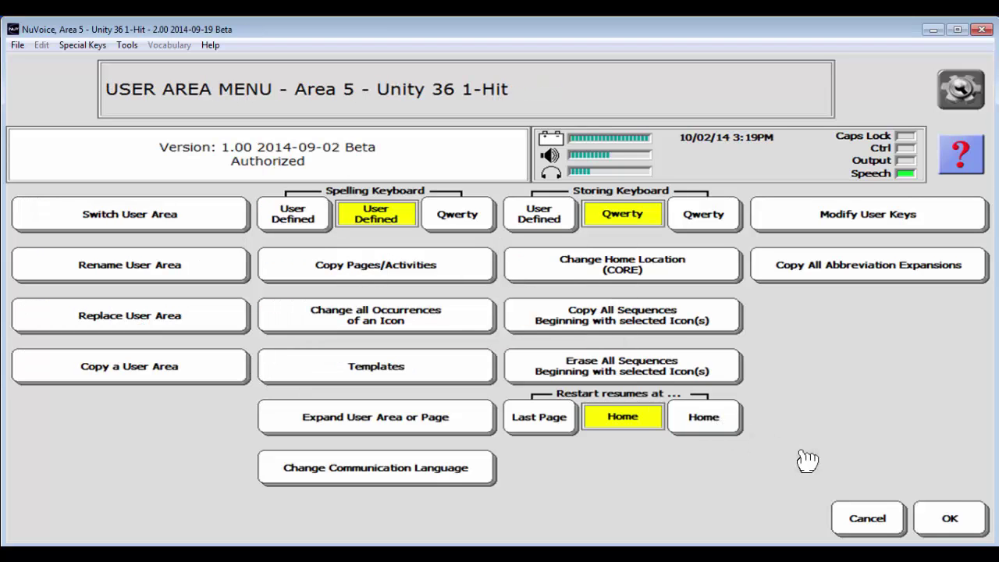
{"action": "left_click", "coordinate": [945, 519]}
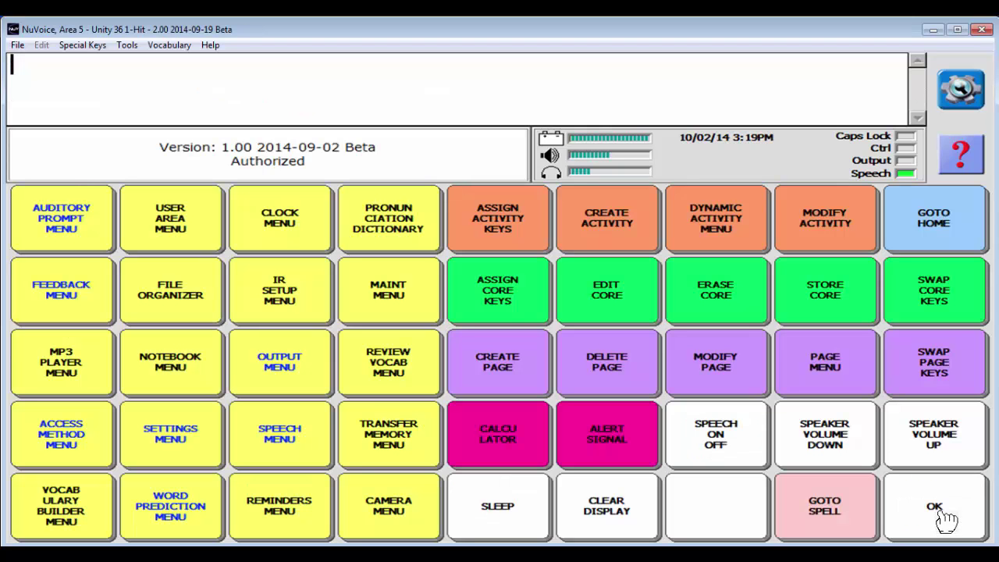
{"action": "left_click", "coordinate": [952, 232]}
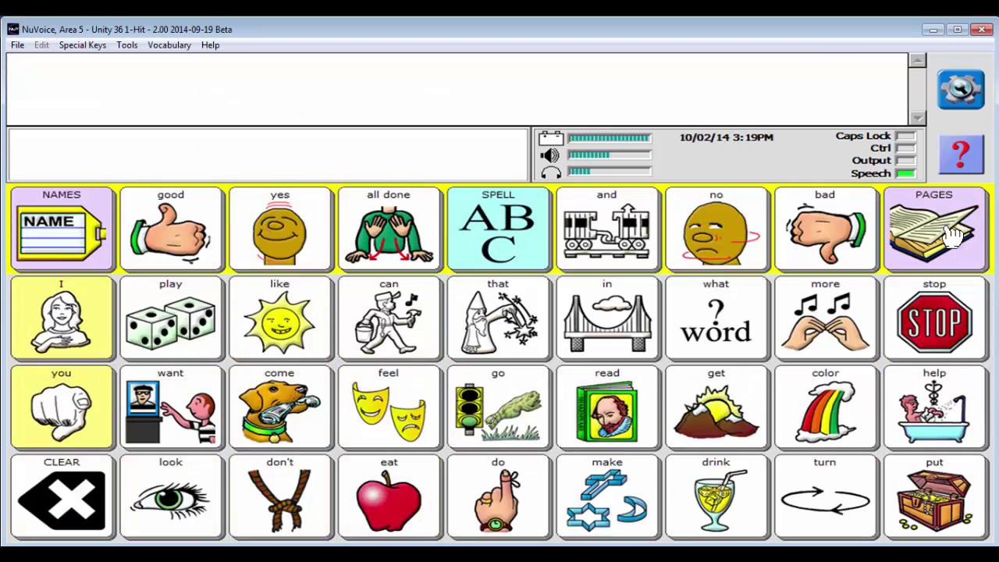
- View the SPELL QWERTY page and return to the core vocabulary
{"action": "left_click", "coordinate": [509, 247]}
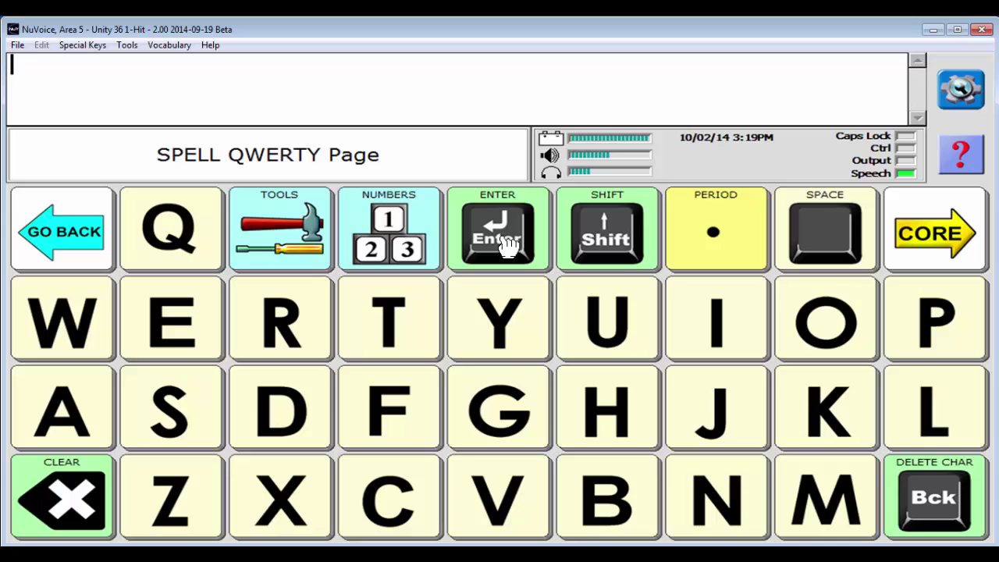
{"action": "left_click", "coordinate": [933, 251]}
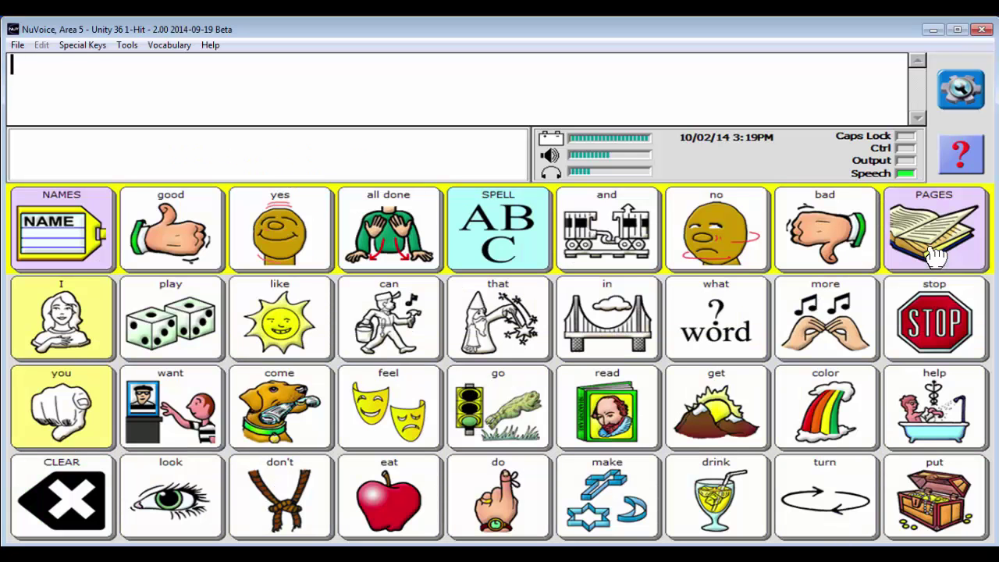
- Switch the user area to Area 6, Unity 36 Sequenced, and go to its home screen
{"action": "left_click", "coordinate": [960, 88]}
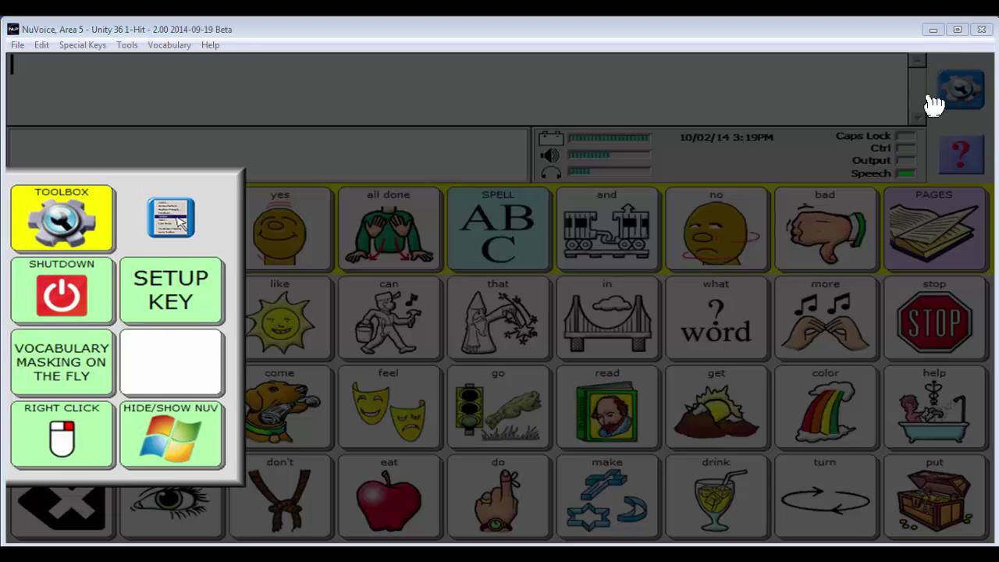
{"action": "left_click", "coordinate": [51, 230]}
{"action": "left_click", "coordinate": [179, 224]}
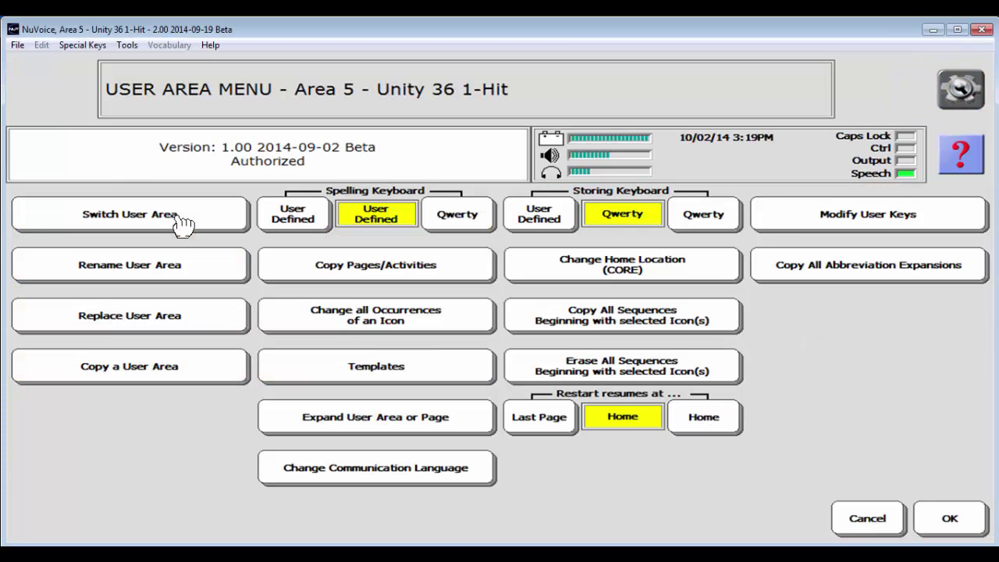
{"action": "left_click", "coordinate": [181, 224]}
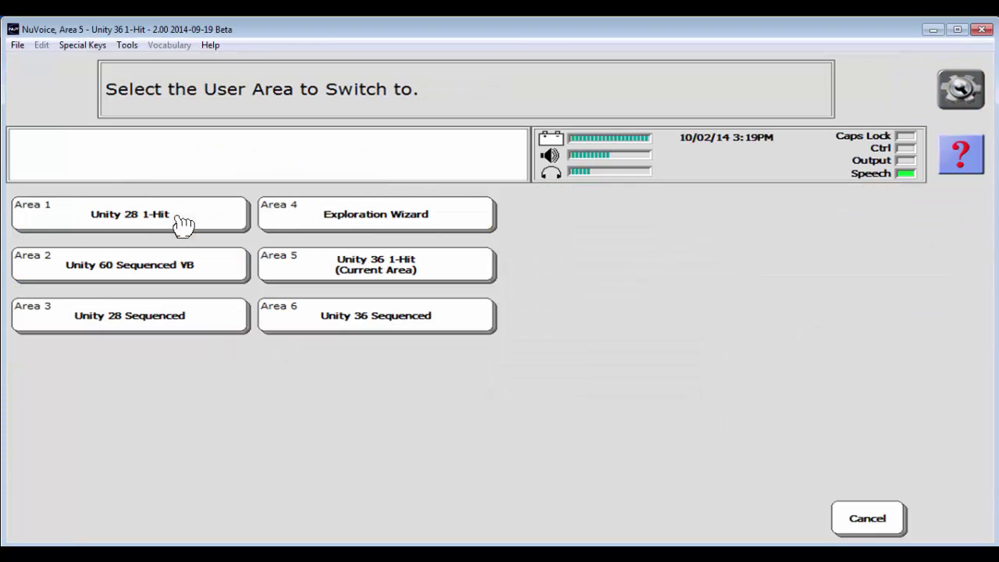
{"action": "left_click", "coordinate": [341, 316]}
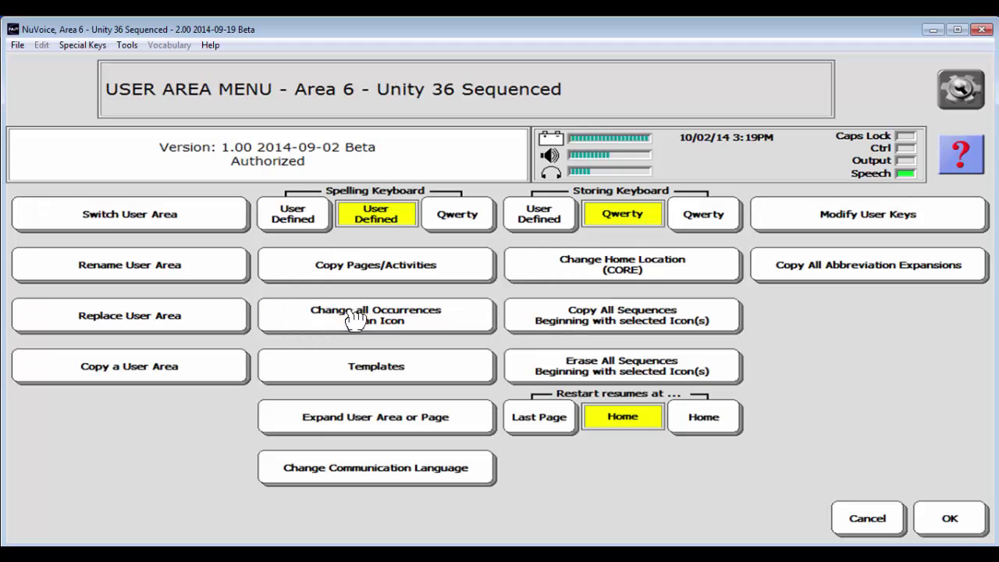
{"action": "left_click", "coordinate": [954, 534]}
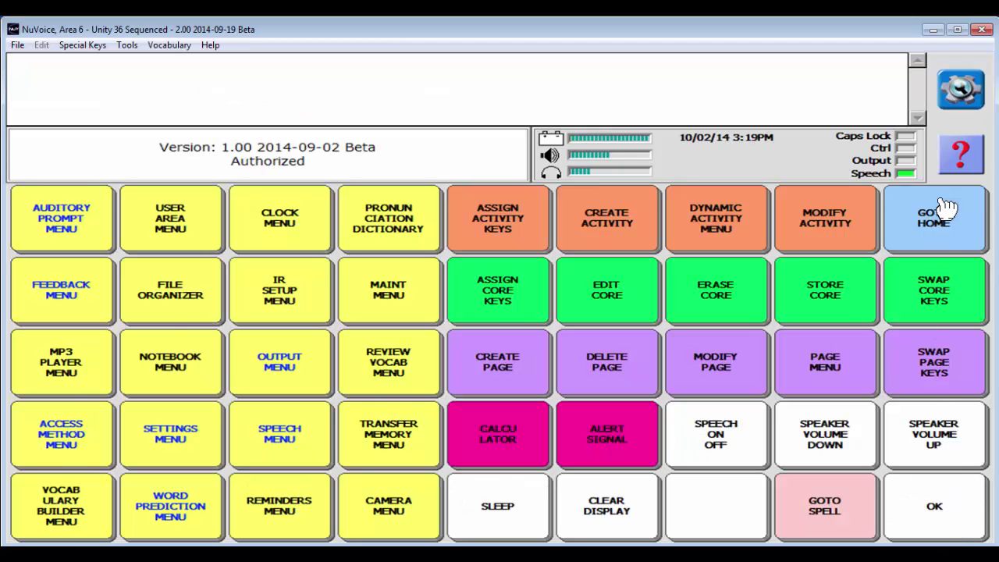
{"action": "left_click", "coordinate": [944, 225]}
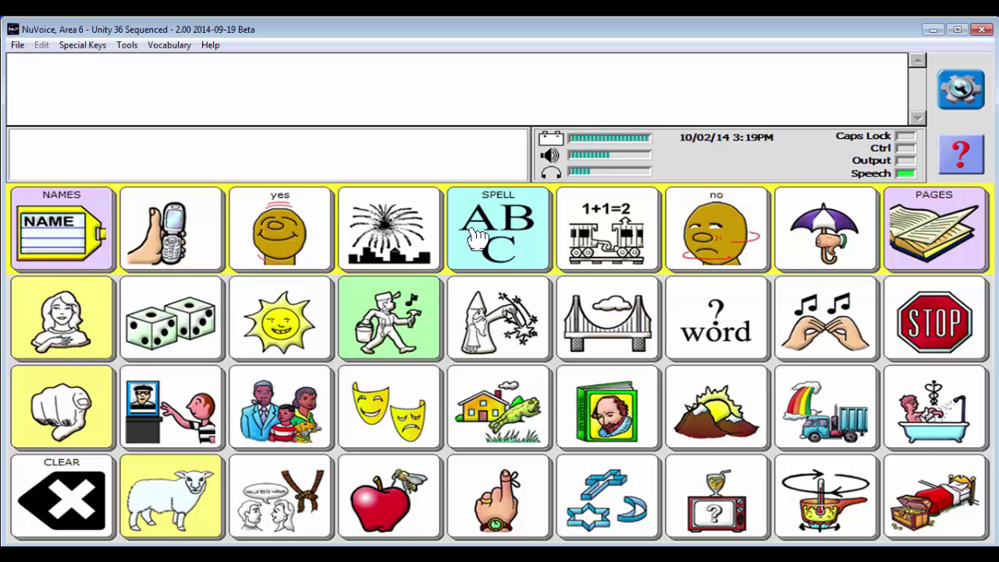
- Add "eat" and "eats" to the message with the apple icon sequences
{"action": "left_click", "coordinate": [410, 479]}
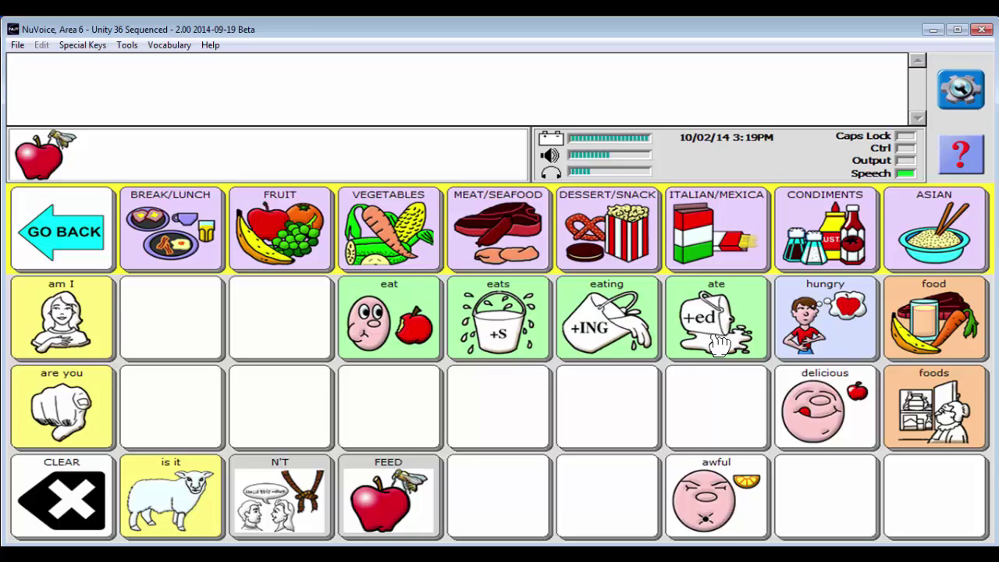
{"action": "left_click", "coordinate": [393, 324]}
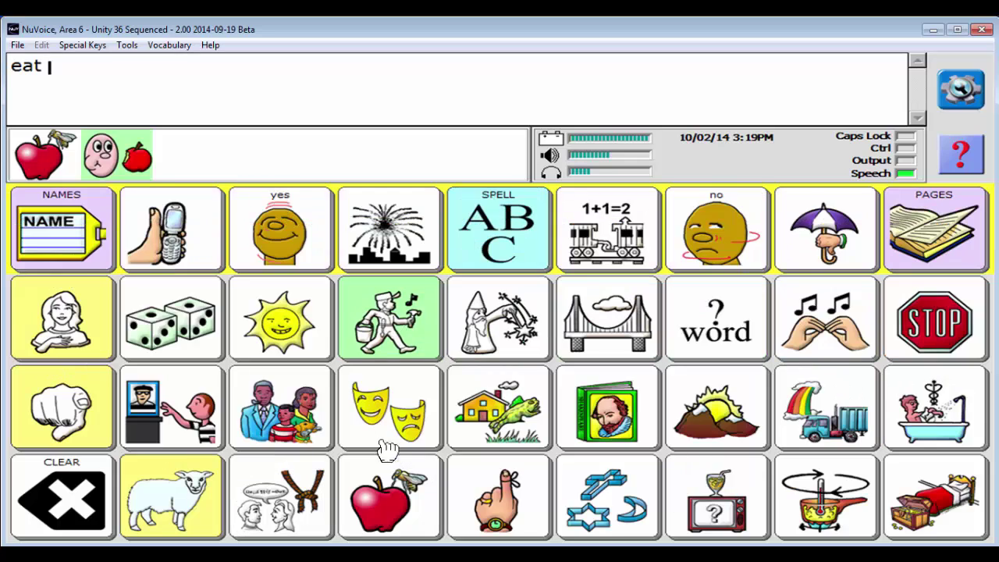
{"action": "left_click", "coordinate": [385, 492]}
{"action": "left_click", "coordinate": [480, 344]}
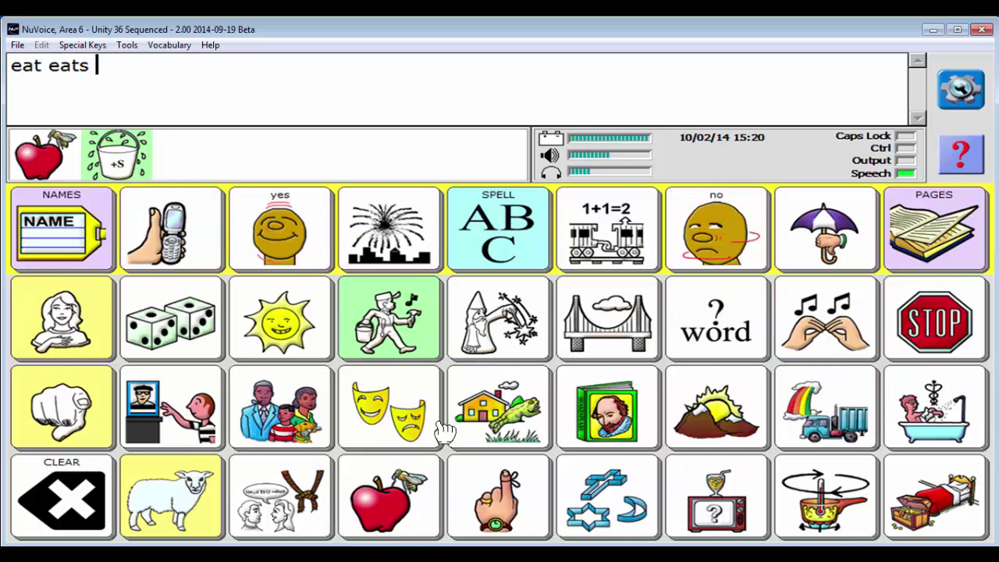
- Add "eating", "ate" and "foods" to the message with the apple icon sequences
{"action": "left_click", "coordinate": [385, 519]}
{"action": "left_click", "coordinate": [617, 322]}
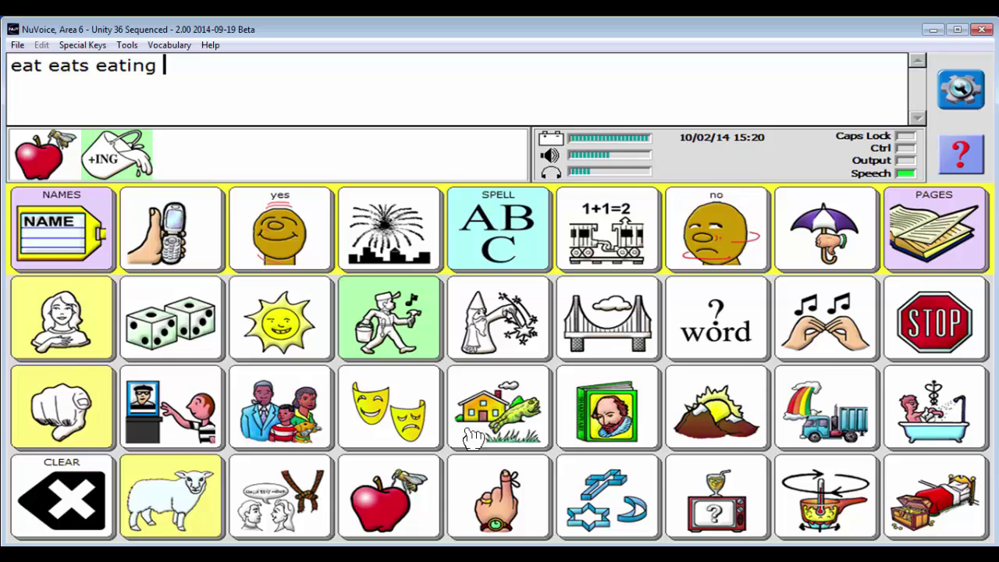
{"action": "left_click", "coordinate": [385, 515]}
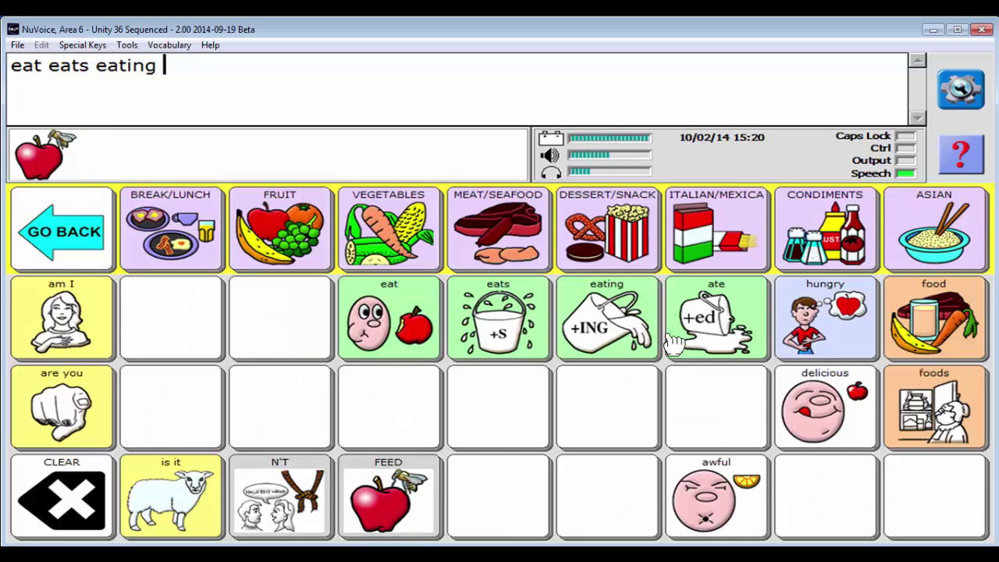
{"action": "left_click", "coordinate": [716, 309]}
{"action": "left_click", "coordinate": [395, 504]}
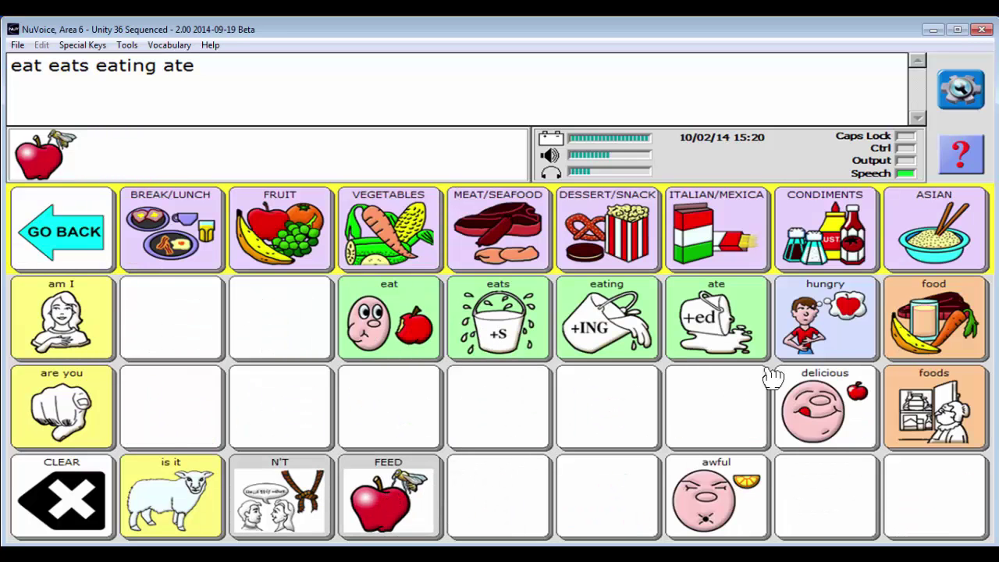
{"action": "left_click", "coordinate": [941, 417]}
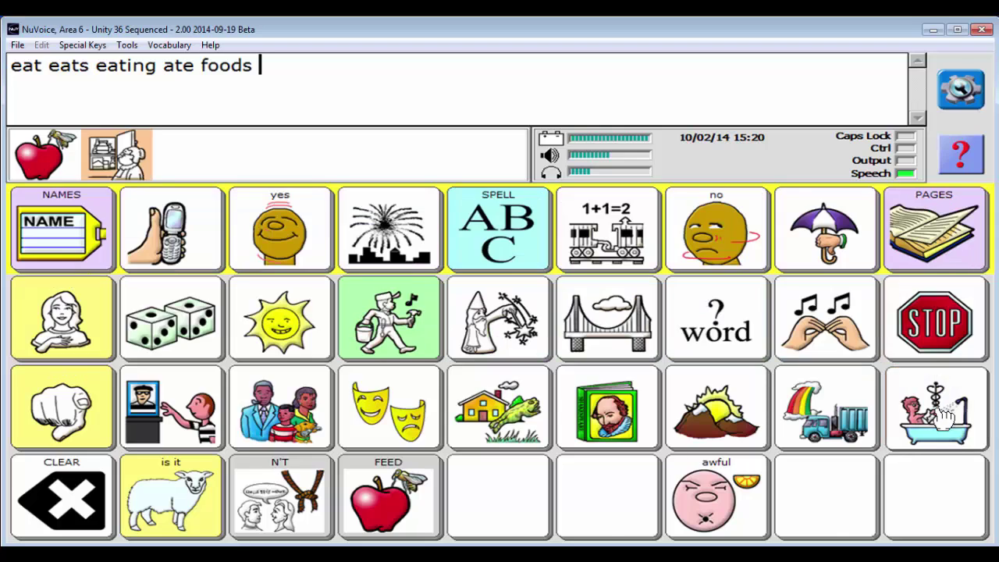
- Add "broccoli" from the apple icon's vegetables page and "juice" from the drink icon's vocabulary to the message
{"action": "left_click", "coordinate": [395, 511]}
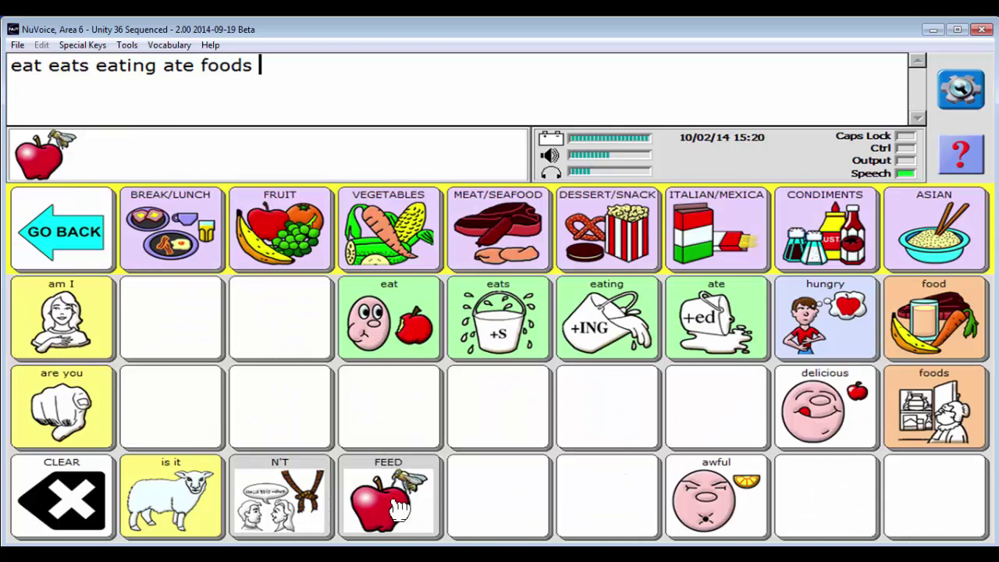
{"action": "left_click", "coordinate": [381, 248]}
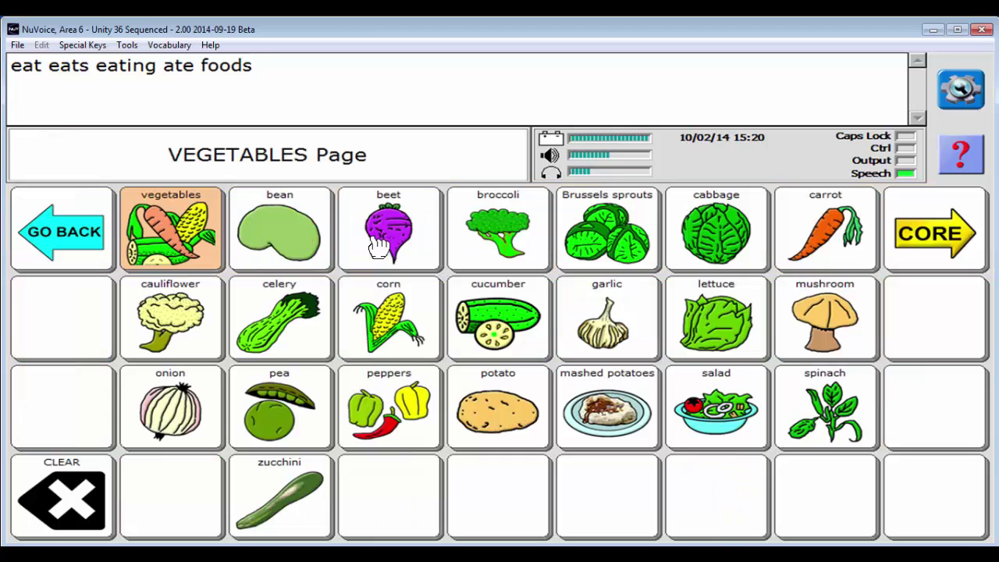
{"action": "left_click", "coordinate": [533, 240]}
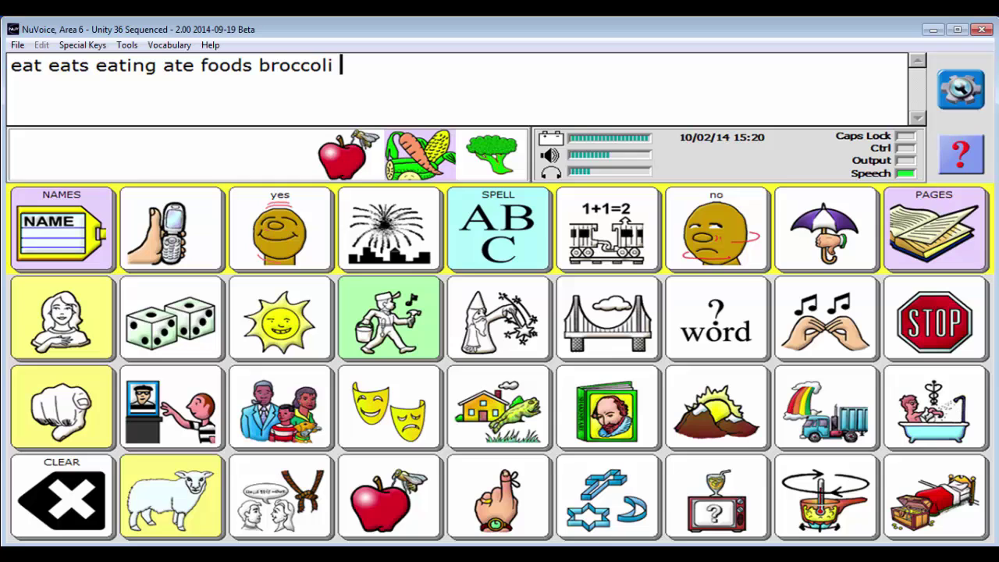
{"action": "left_click", "coordinate": [725, 494]}
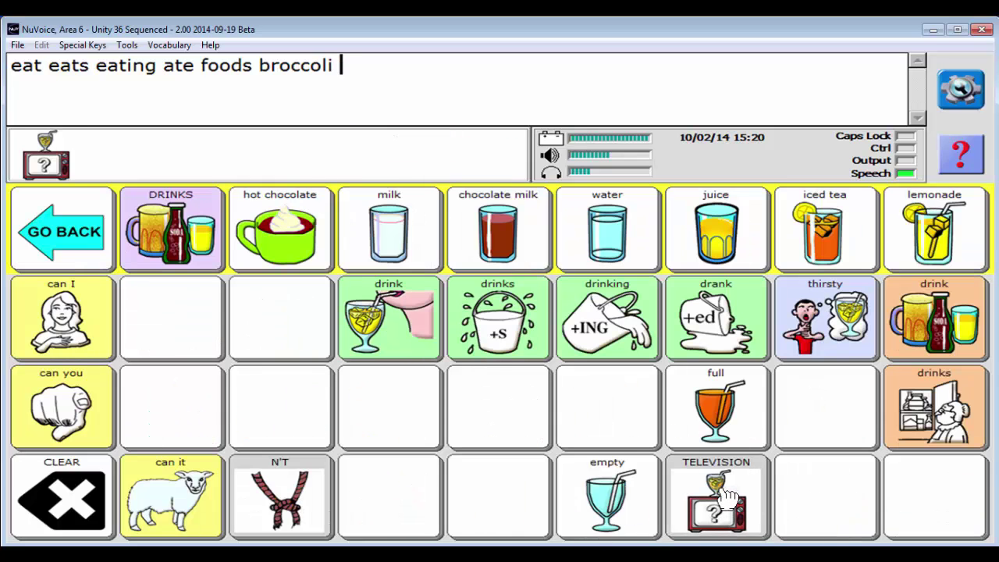
{"action": "left_click", "coordinate": [743, 239]}
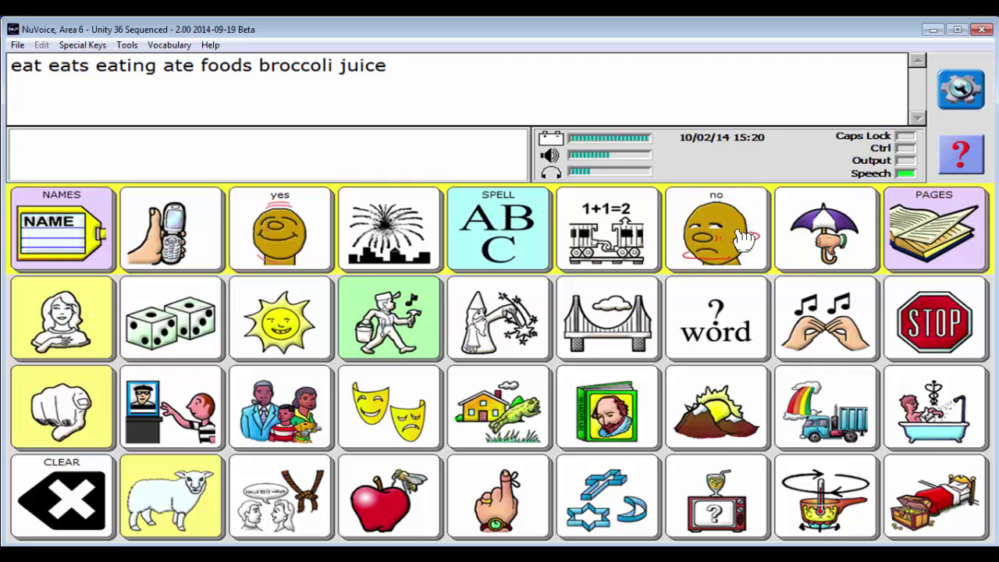
- Clear the message, view the apple icon's food vocabulary and return to the core vocabulary
{"action": "left_click", "coordinate": [86, 519]}
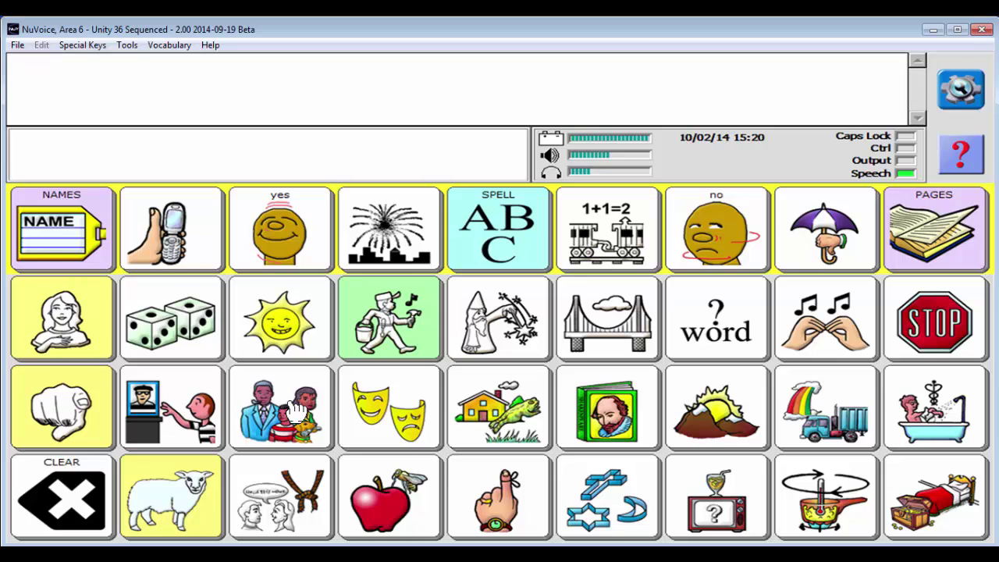
{"action": "left_click", "coordinate": [361, 494]}
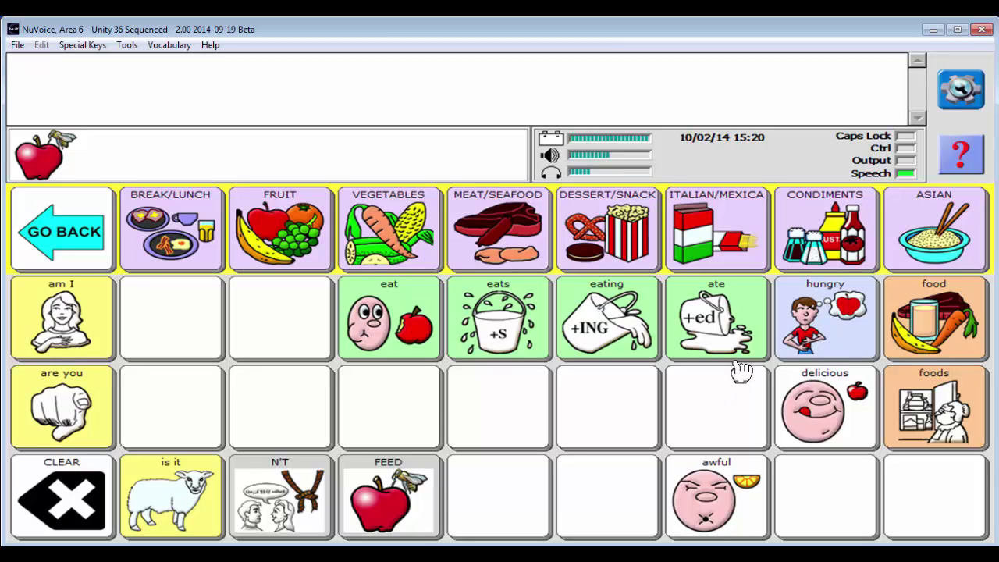
{"action": "left_click", "coordinate": [66, 226]}
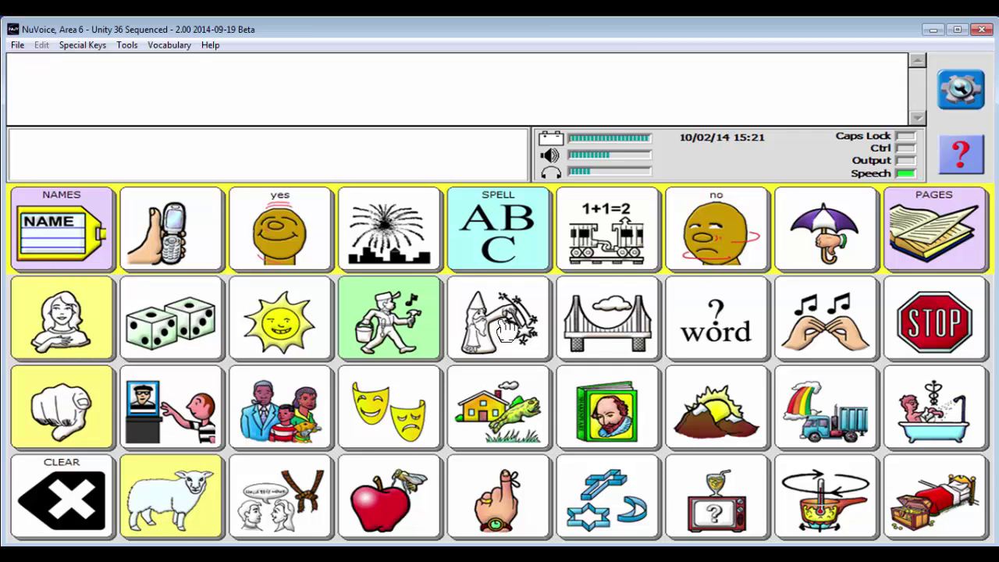
- Change the product configuration to CoreScanner from the maintenance settings, agreeing to erase everything
{"action": "left_click", "coordinate": [962, 90]}
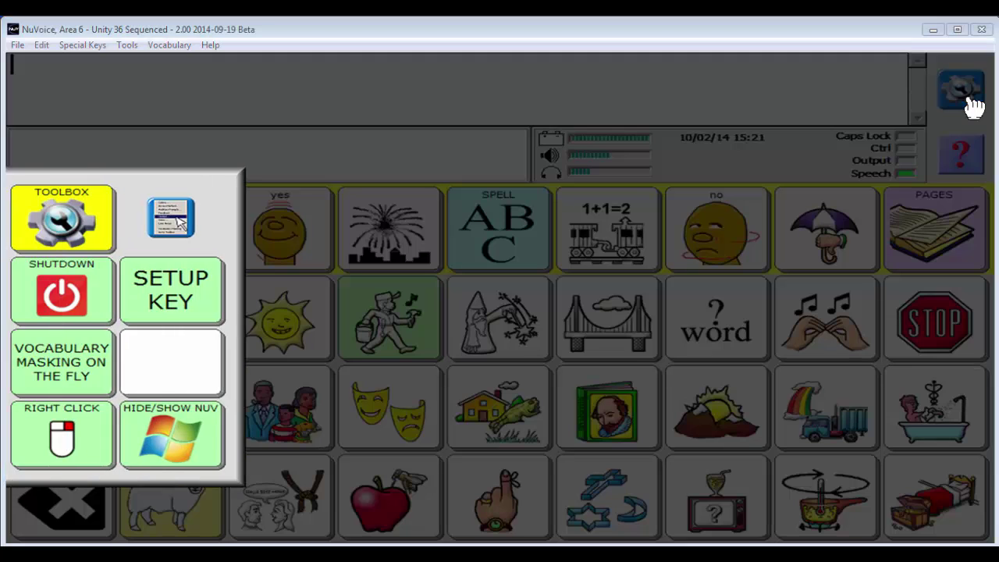
{"action": "left_click", "coordinate": [48, 230]}
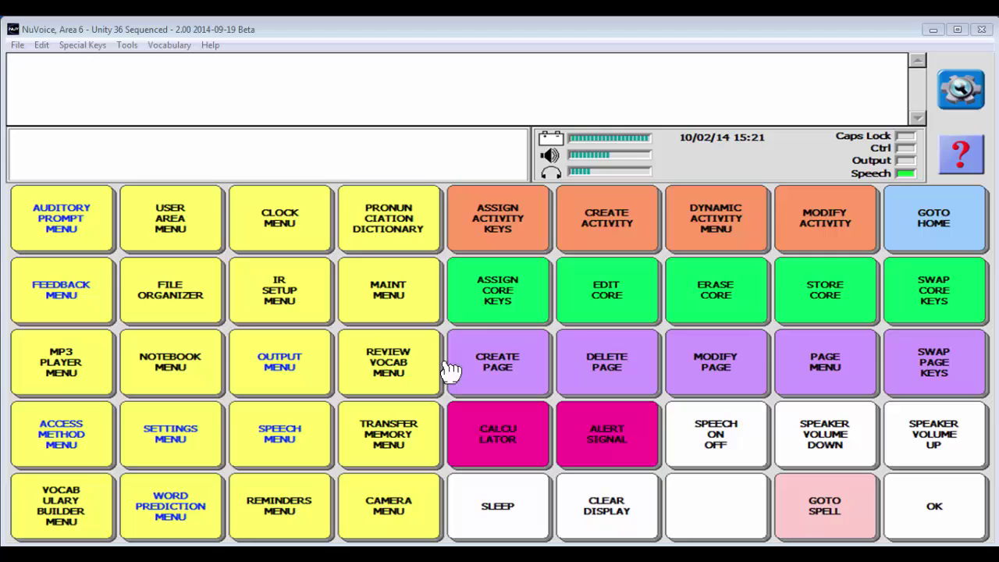
{"action": "left_click", "coordinate": [402, 295]}
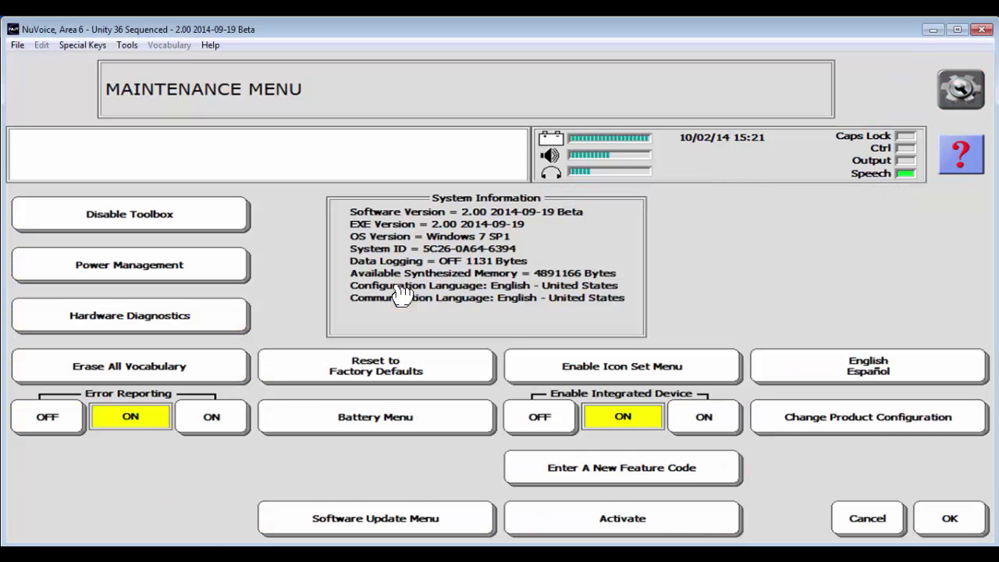
{"action": "left_click", "coordinate": [861, 422]}
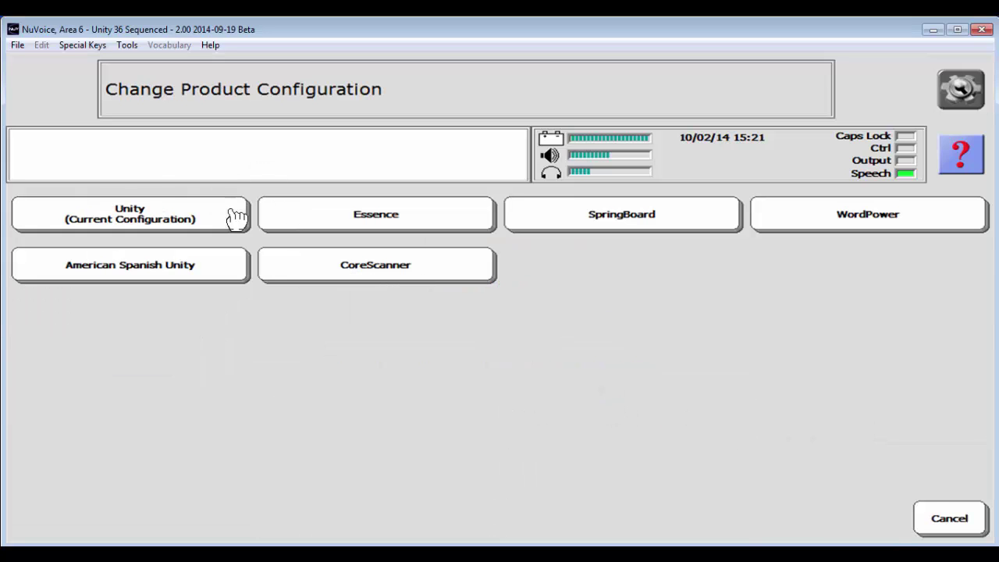
{"action": "left_click", "coordinate": [376, 270]}
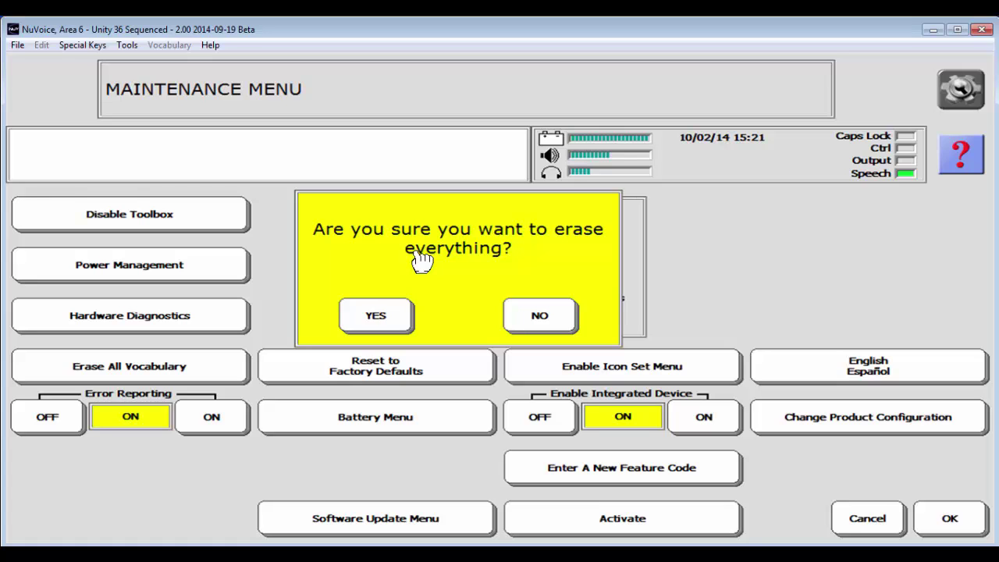
{"action": "left_click", "coordinate": [376, 316]}
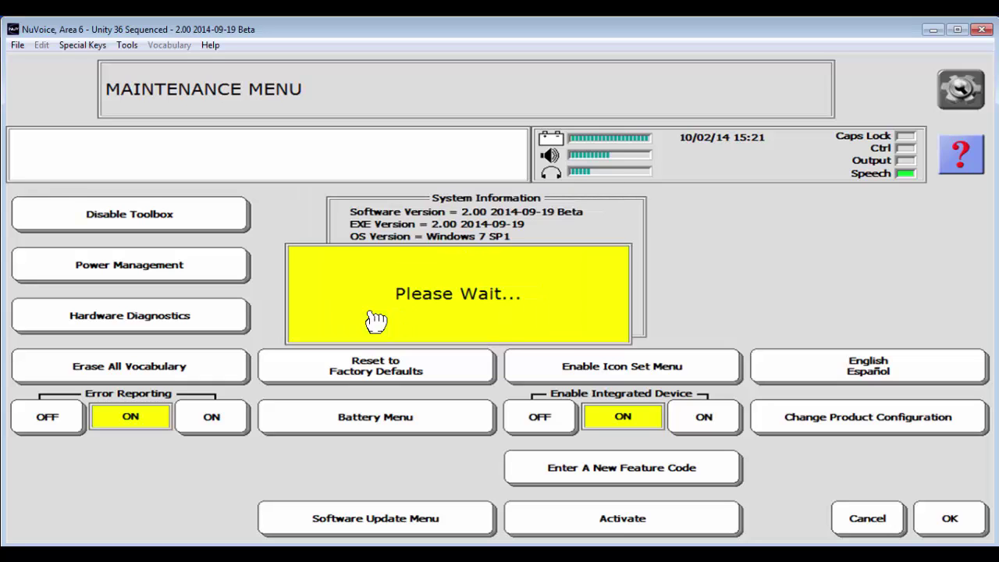